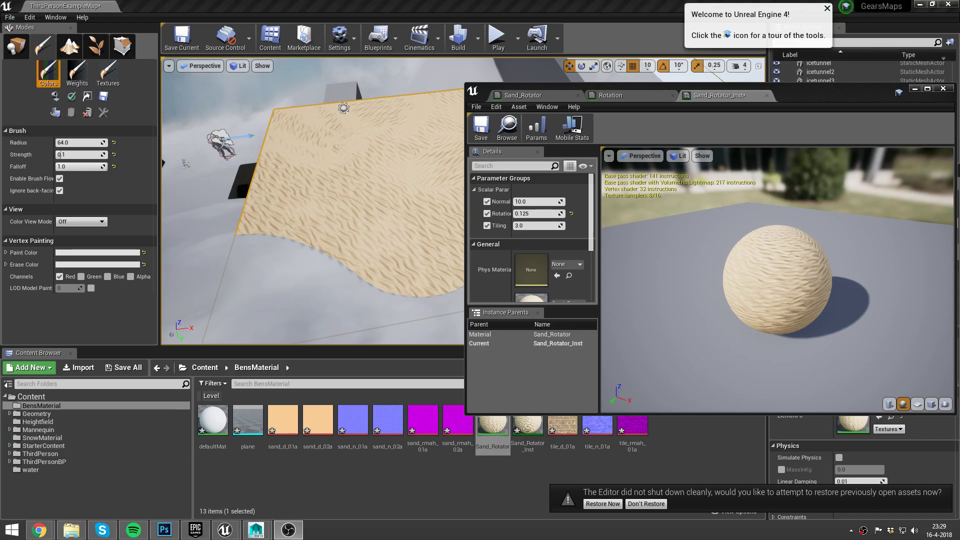
- Assign Sand_Rotator_Inst to the sand plane's Element 0 slot and move the instance editor aside
mouse_move(339, 204)
right_mouse_down()
mouse_move(310, 190)
mouse_move(382, 188)
right_mouse_up()
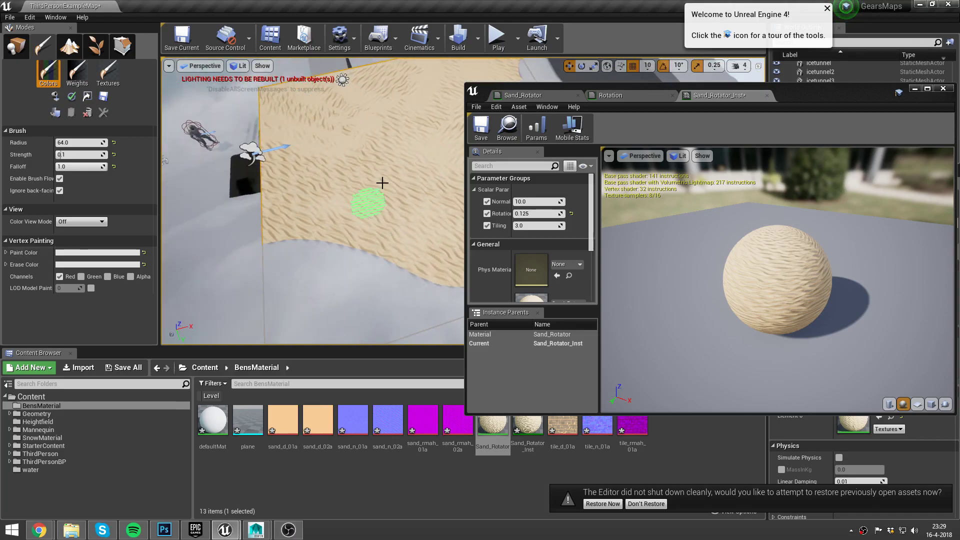
mouse_move(837, 96)
left_mouse_down()
mouse_move(479, 83)
mouse_move(524, 87)
left_mouse_up()
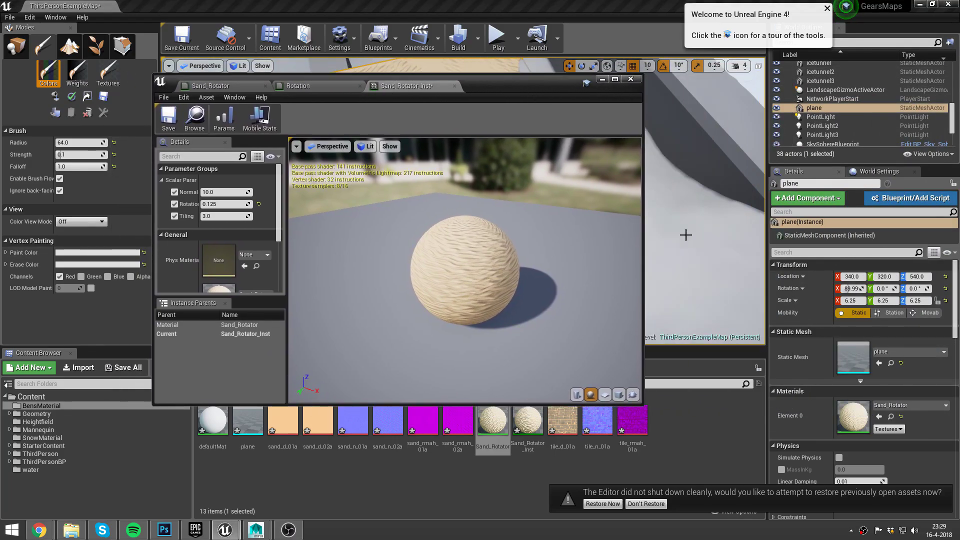
left_click(195, 117)
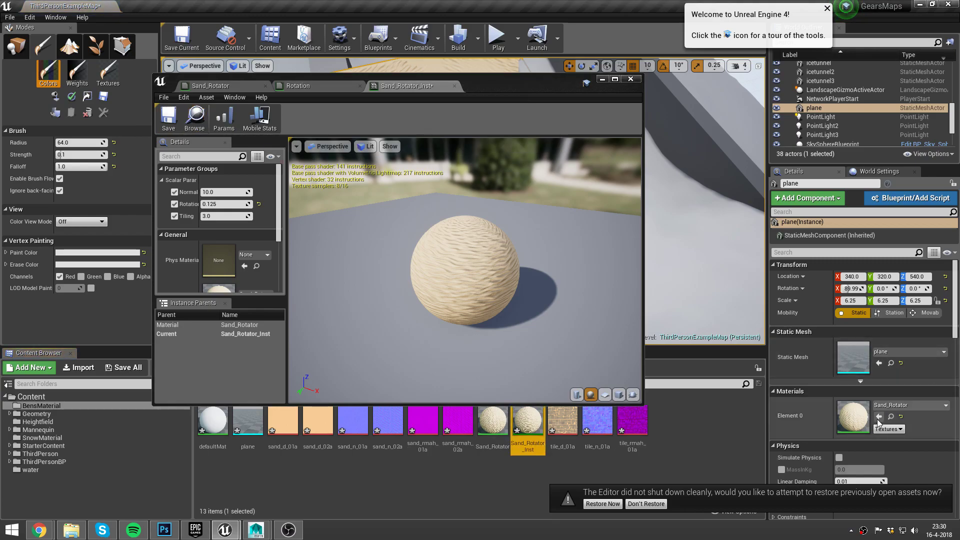
left_click_drag(477, 91, 863, 106)
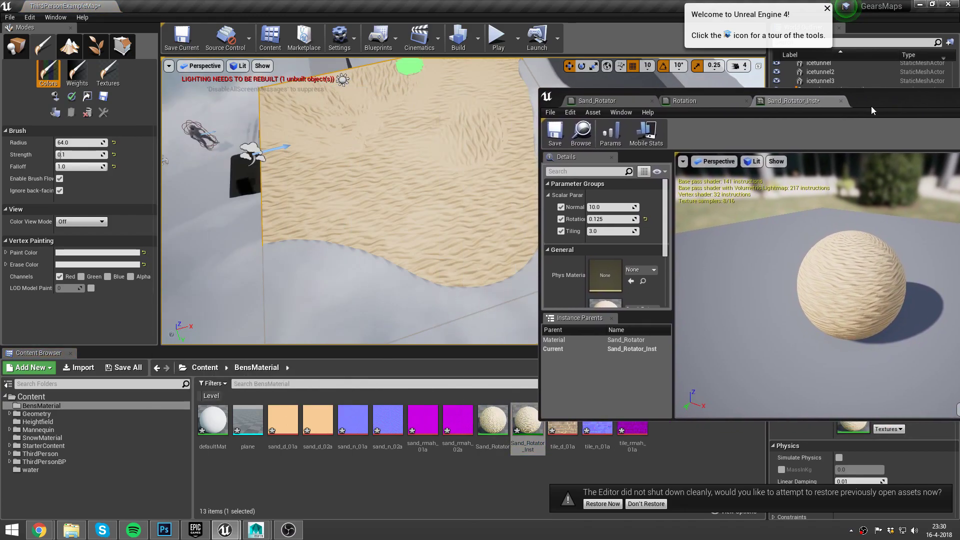
- Vertex-paint a large oval loop of rotated ripples across the sand plane in the red channel
right_click_drag(349, 182, 200, 242)
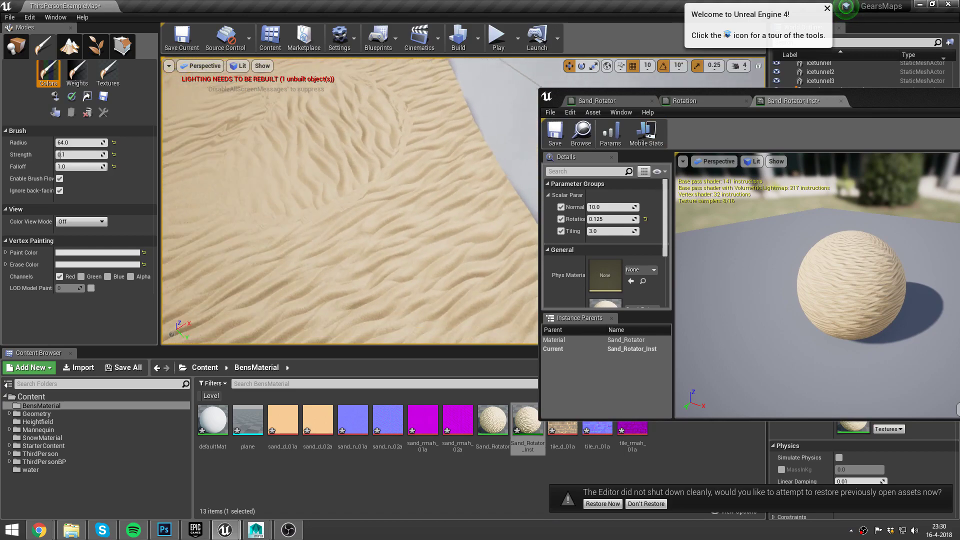
left_click(407, 199)
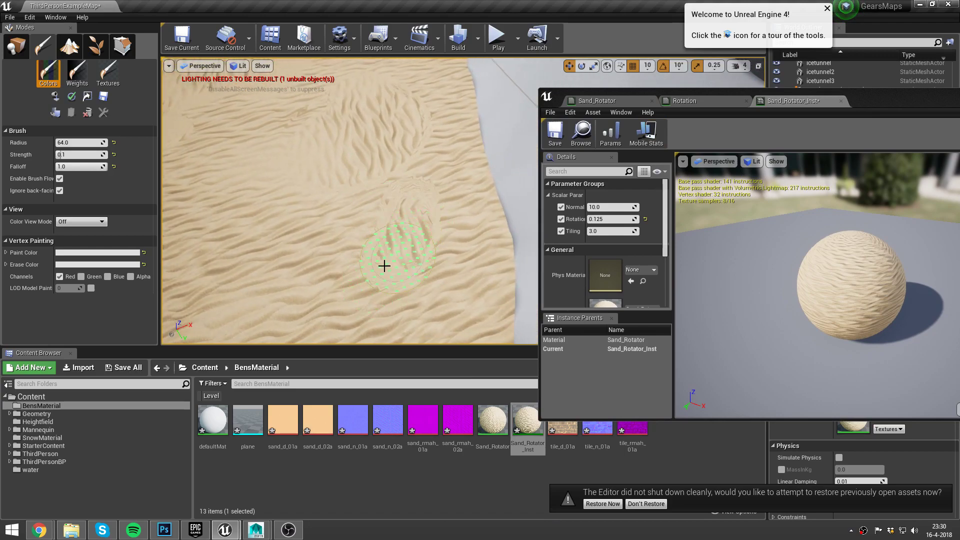
mouse_move(384, 266)
left_mouse_down()
mouse_move(388, 181)
mouse_move(285, 203)
left_mouse_up()
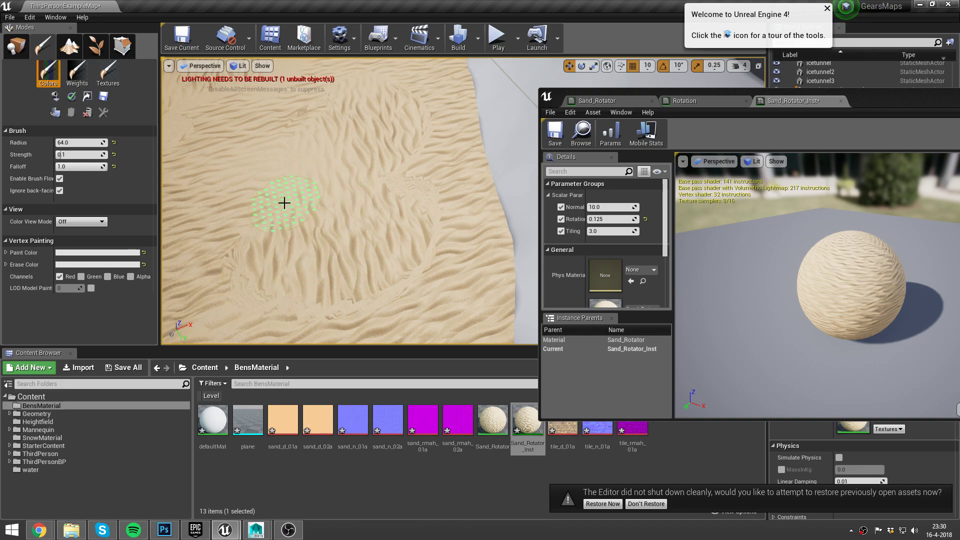
mouse_move(359, 189)
left_mouse_down()
mouse_move(425, 206)
mouse_move(368, 269)
left_mouse_up()
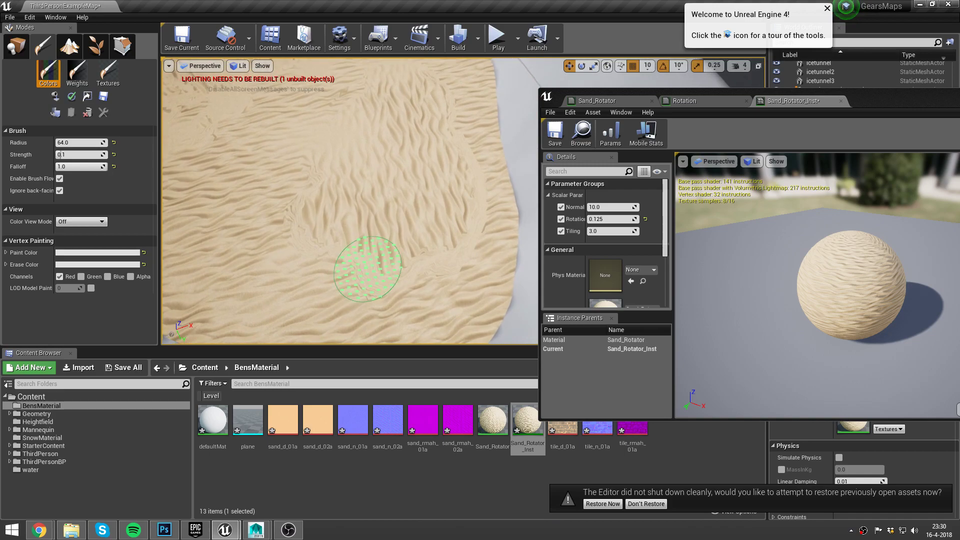
left_click(65, 253)
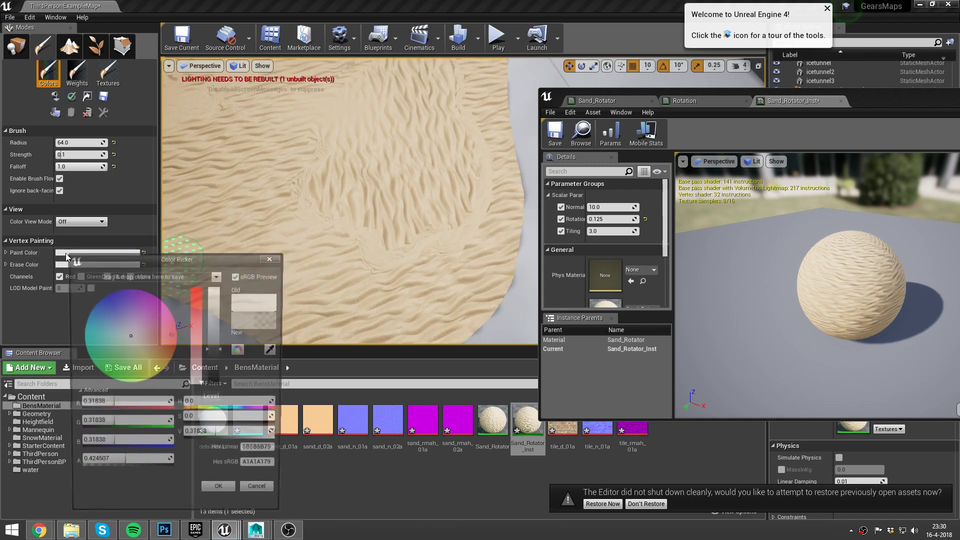
- Set the paint colour brightness to 0.875 and accept the erase colour
left_click(220, 434)
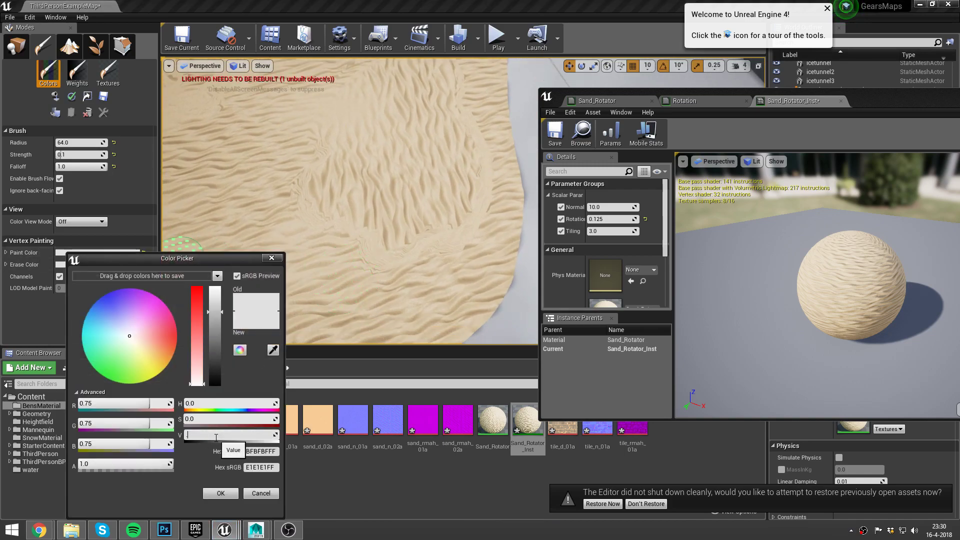
type(".875")
key("Return")
left_click(219, 494)
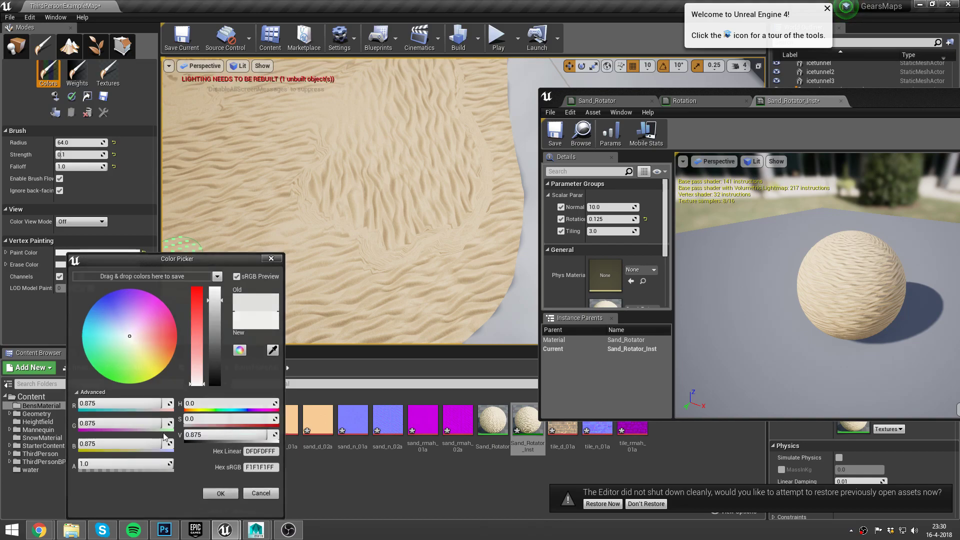
left_click(104, 265)
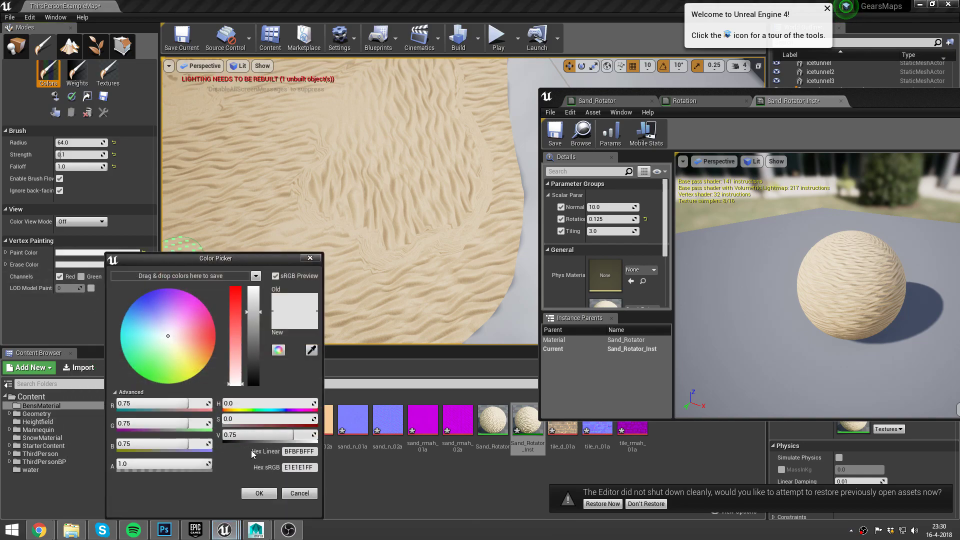
left_click(260, 493)
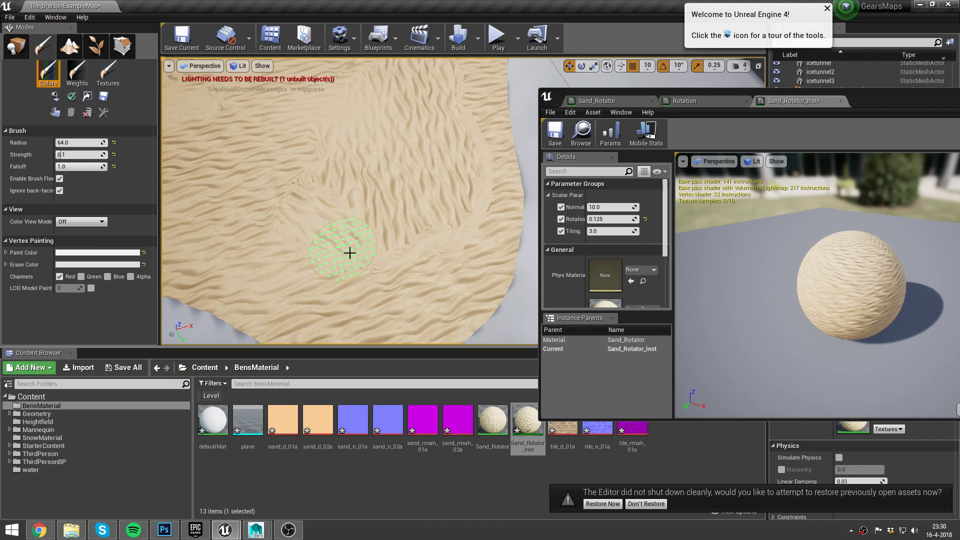
- Paint rotated ripples toward the plane's right side, then set paint brightness to 0.9
left_click_drag(420, 258, 433, 287)
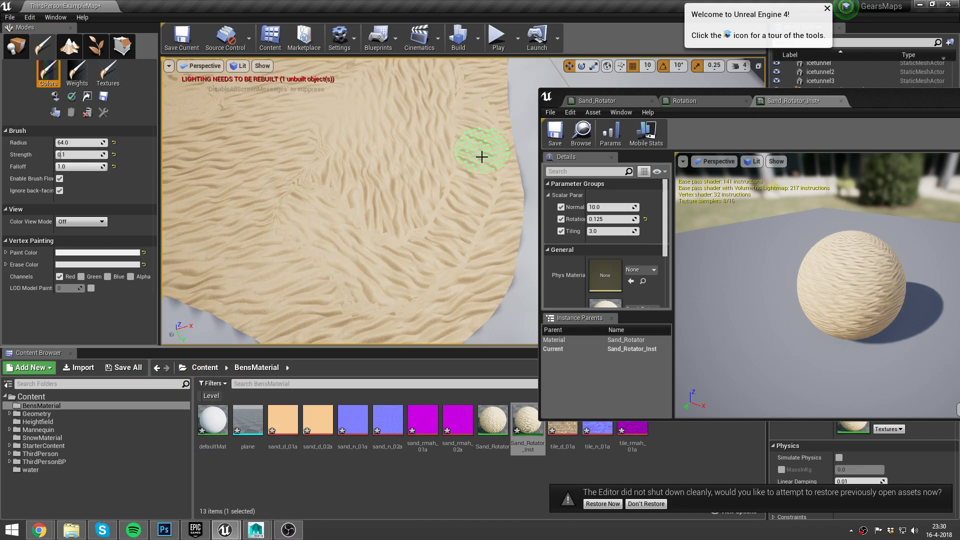
right_click_drag(311, 310, 315, 270)
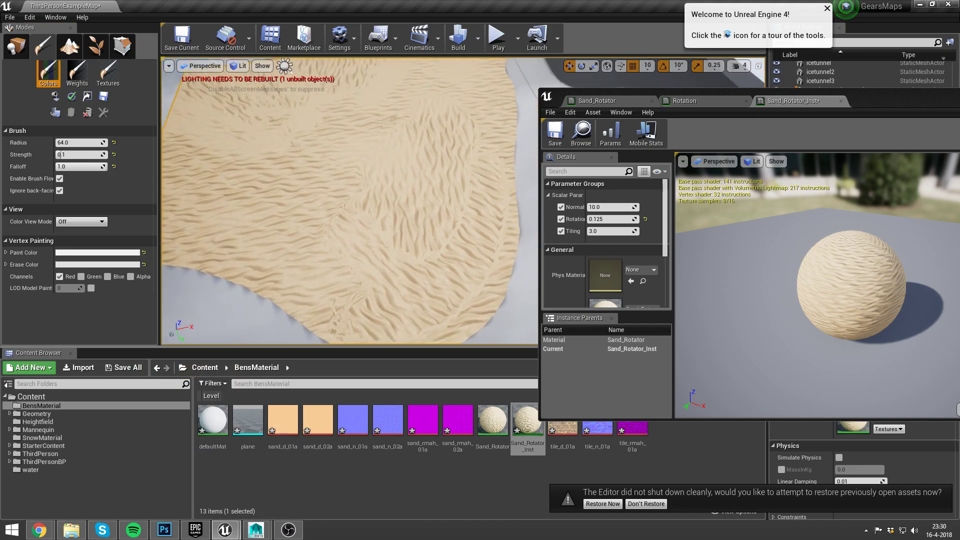
left_click(77, 253)
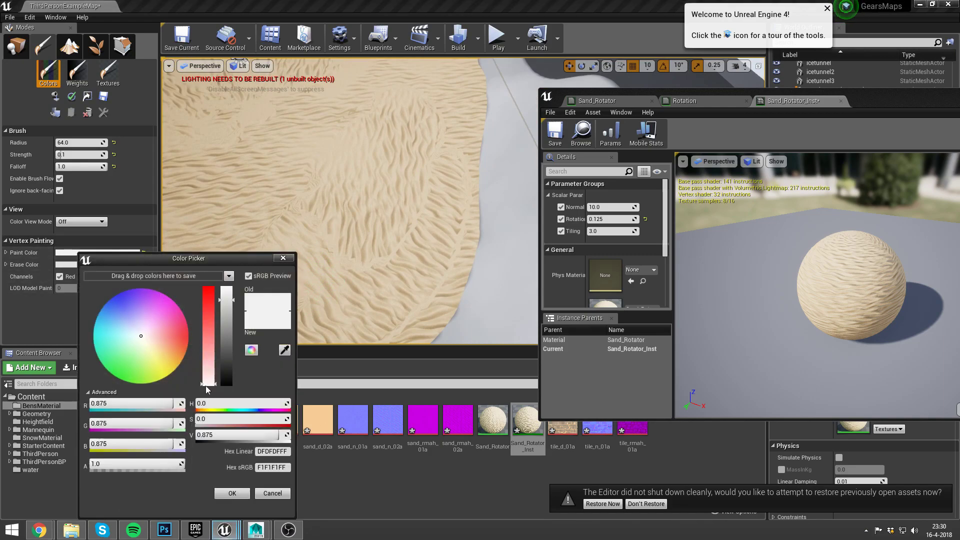
left_click(244, 439)
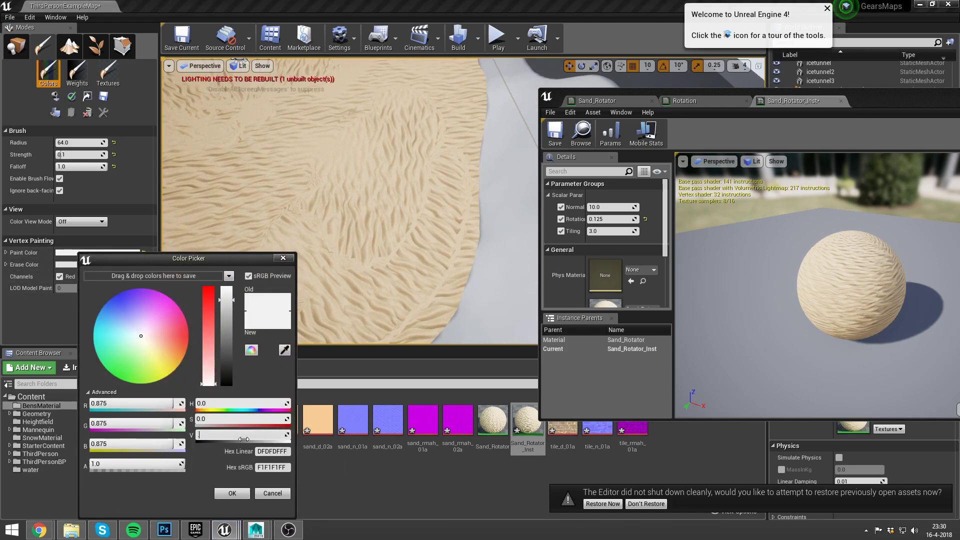
type(".9")
key("Return")
- Confirm the 0.9 paint colour, make the erase colour black, and view the plane's curved lower edge
left_click(233, 493)
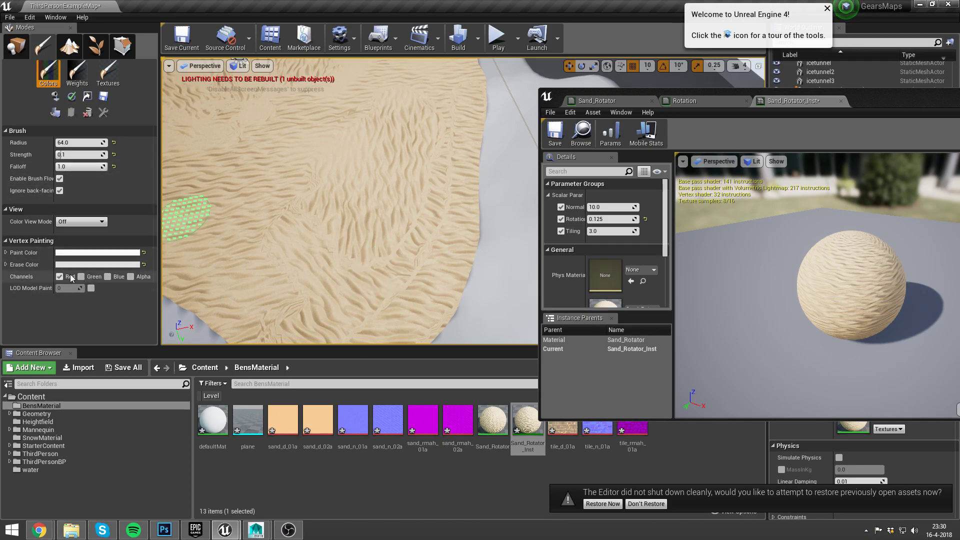
left_click(143, 264)
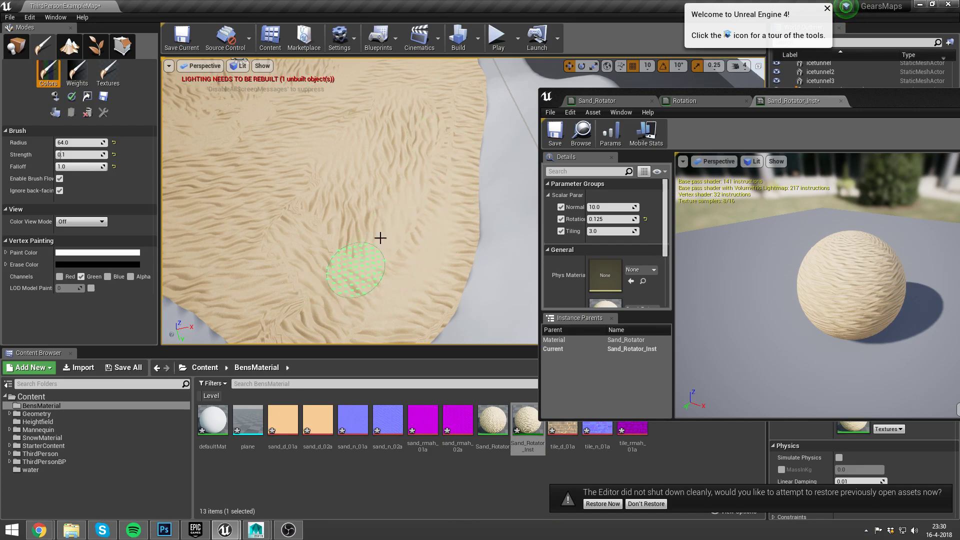
right_click_drag(302, 290, 375, 278)
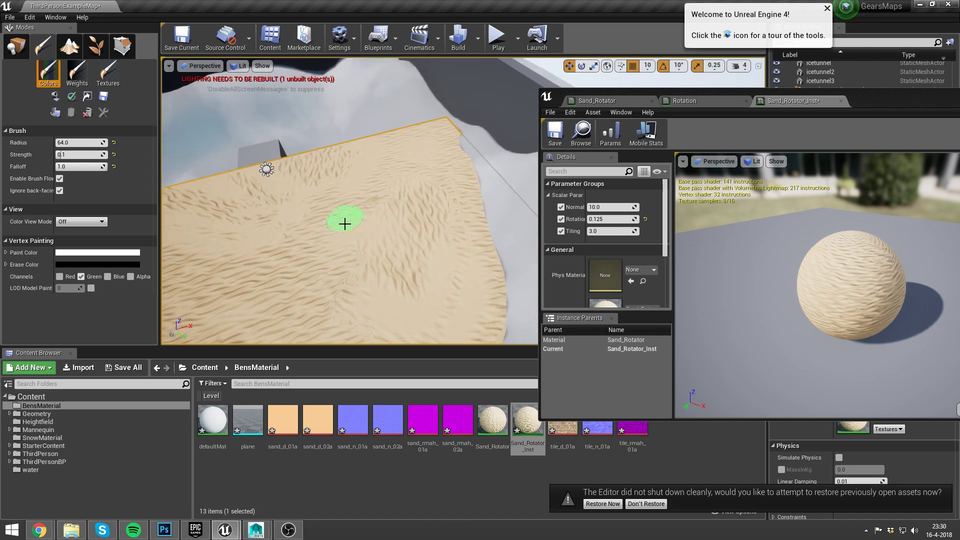
right_click_drag(269, 340, 362, 220)
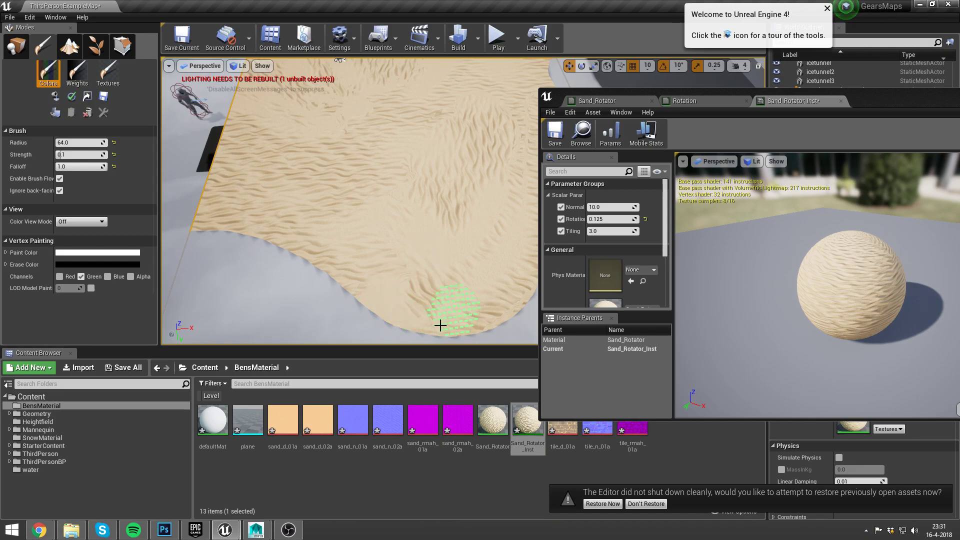
mouse_move(414, 311)
right_mouse_down()
mouse_move(380, 280)
mouse_move(435, 247)
right_mouse_up()
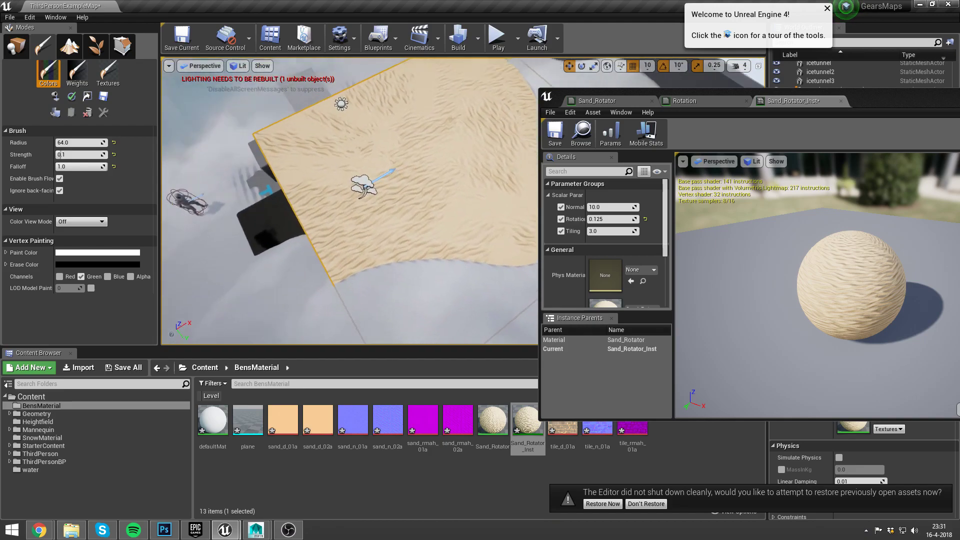
- Paint only into the Red channel and lighten the erase colour to 0.75 grey
left_click(59, 276)
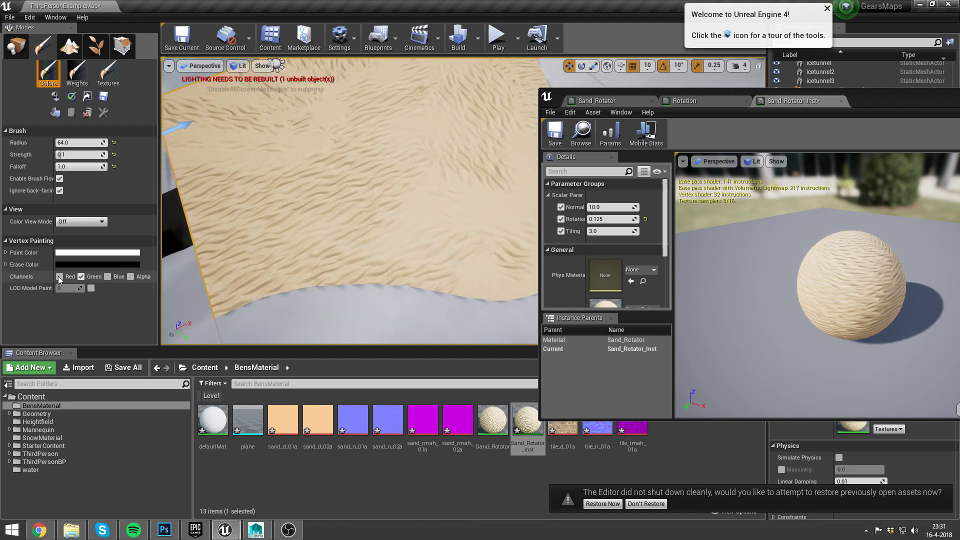
left_click(81, 277)
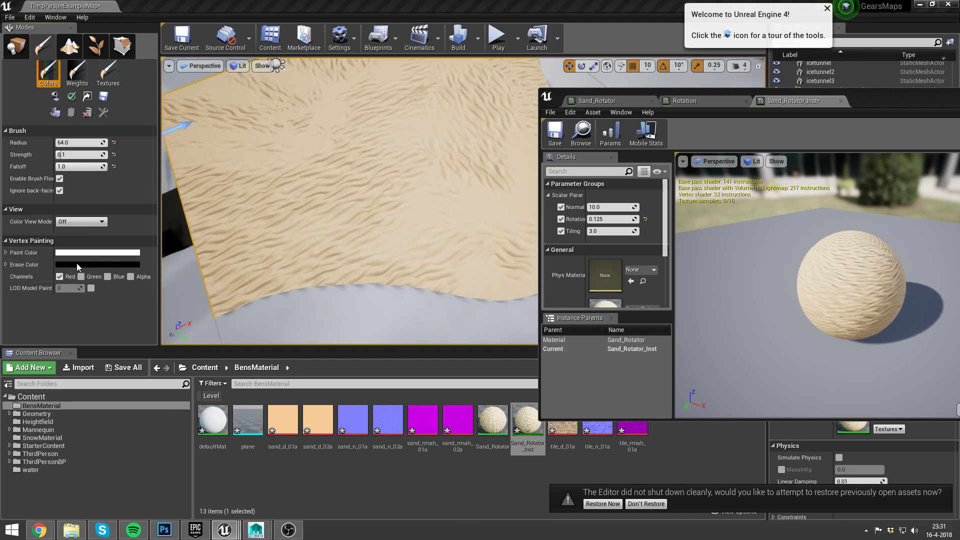
left_click(76, 264)
left_click_drag(214, 434, 240, 434)
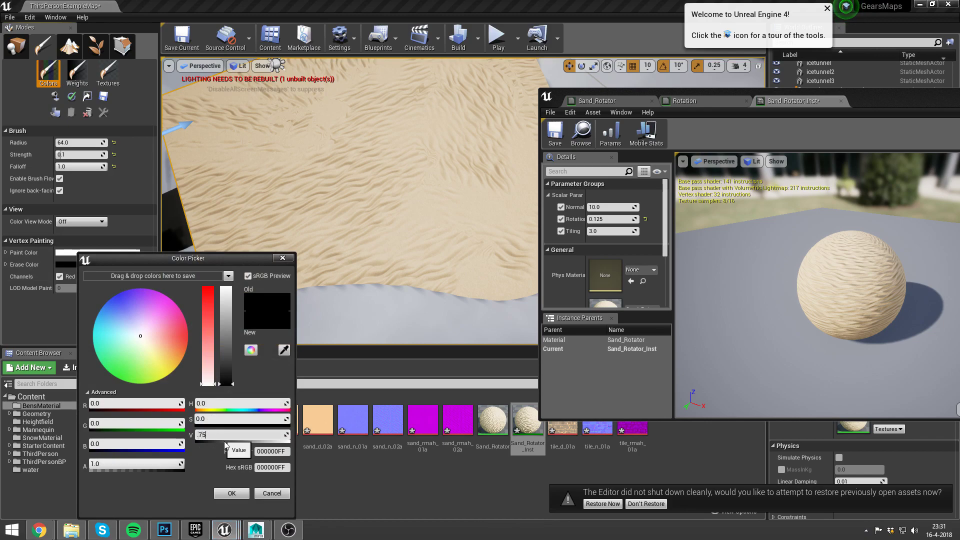
left_click(232, 493)
- Set brush radius to 128 and repaint the sand near the plane's left edge
right_click_drag(268, 262, 240, 260)
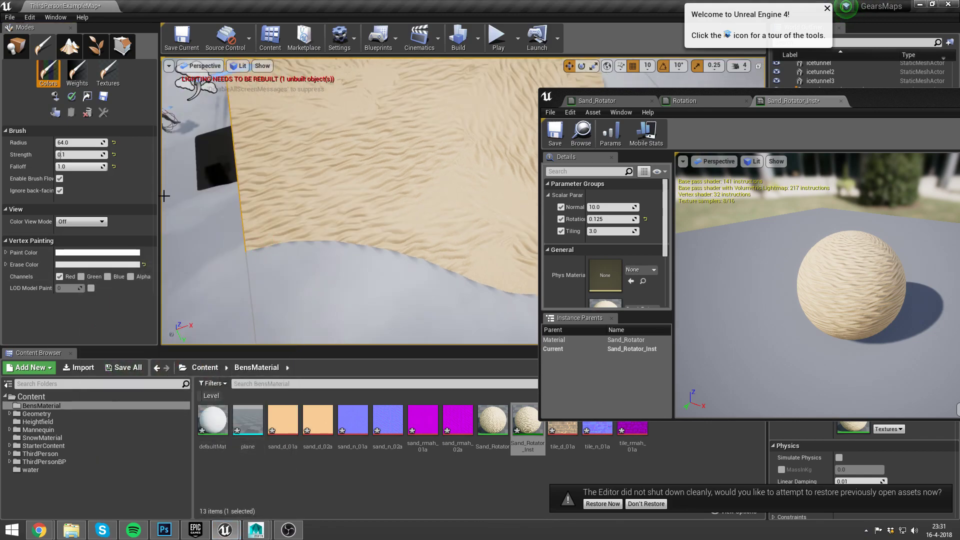
left_click(79, 142)
type("8")
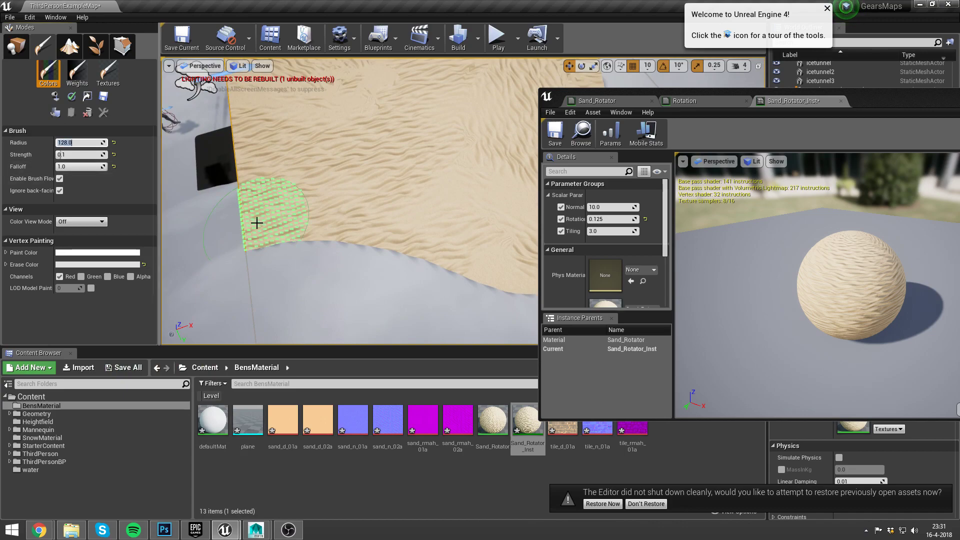
key("Return")
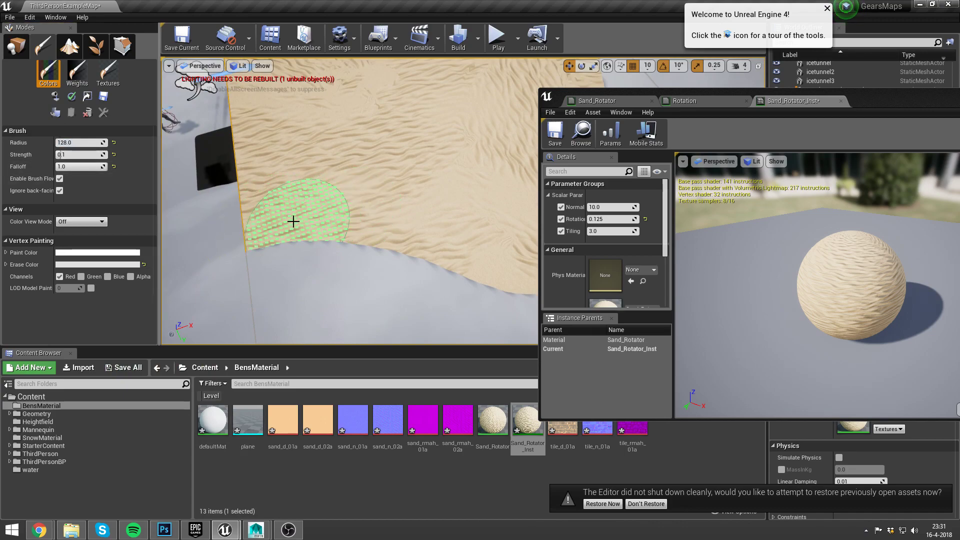
mouse_move(293, 221)
left_mouse_down()
mouse_move(260, 197)
mouse_move(355, 246)
left_mouse_up()
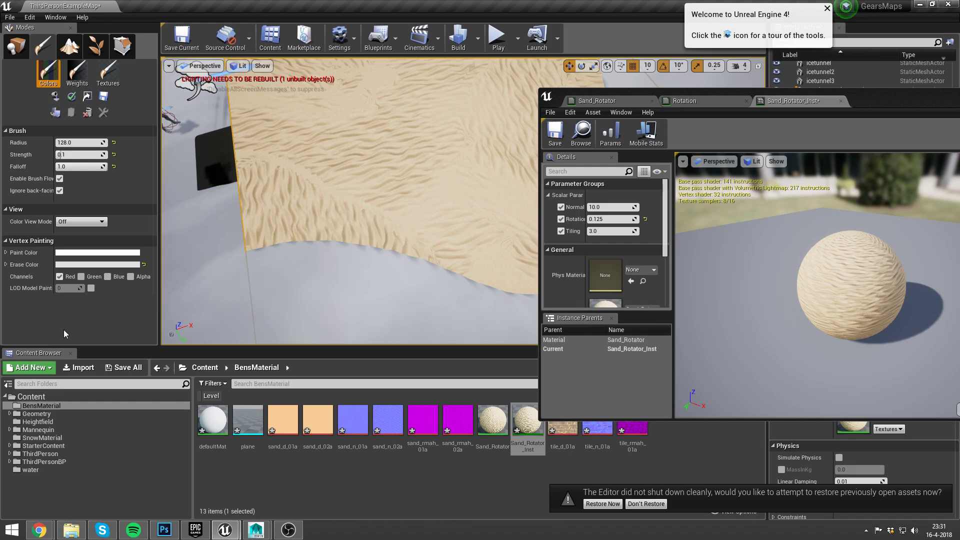
- Set the erase colour brightness to 0.8 and the paint colour brightness to 0.85
left_click(77, 265)
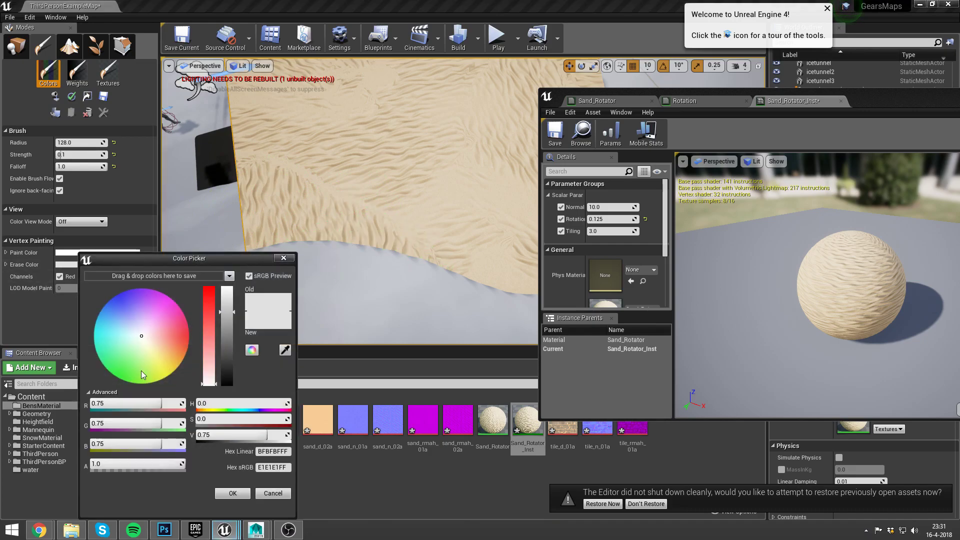
left_click(243, 436)
type(".8")
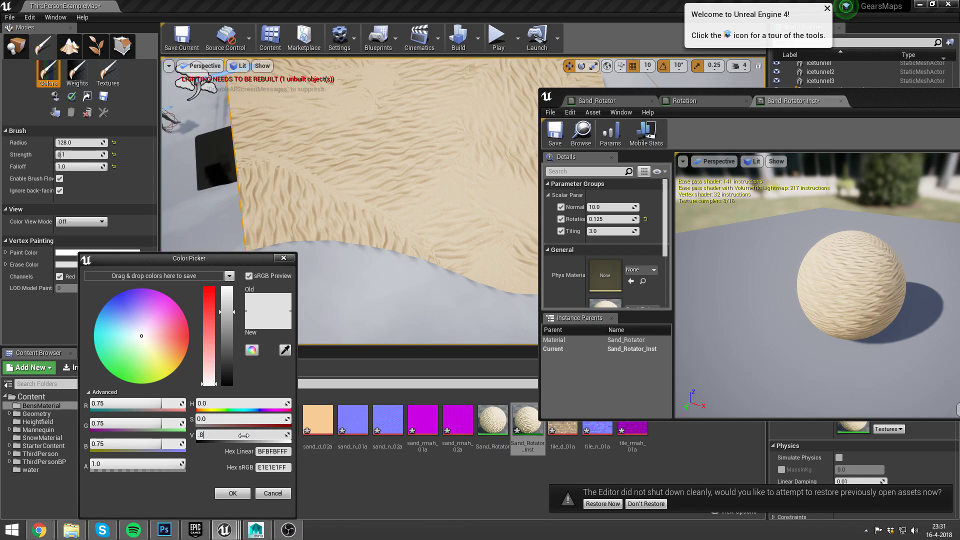
key("Return")
left_click(232, 493)
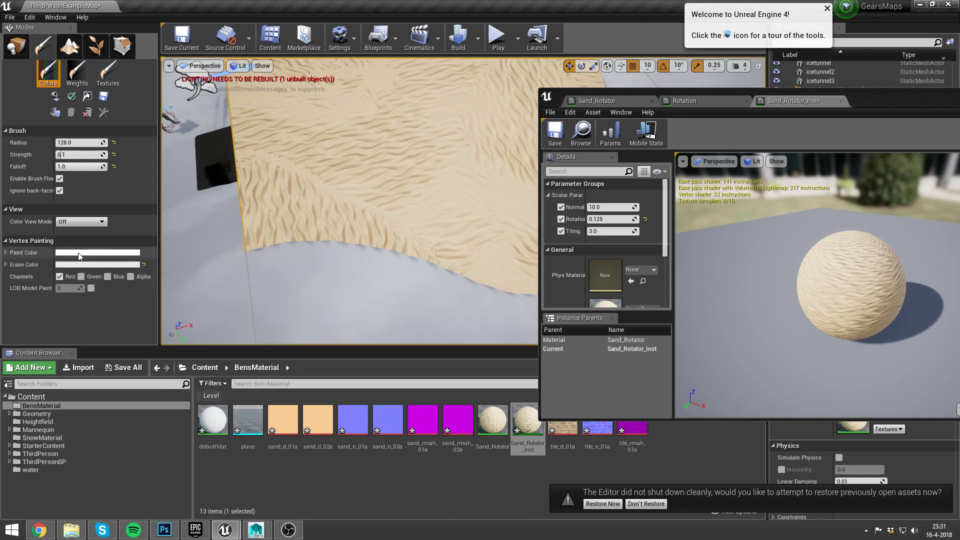
left_click(78, 254)
left_click(232, 434)
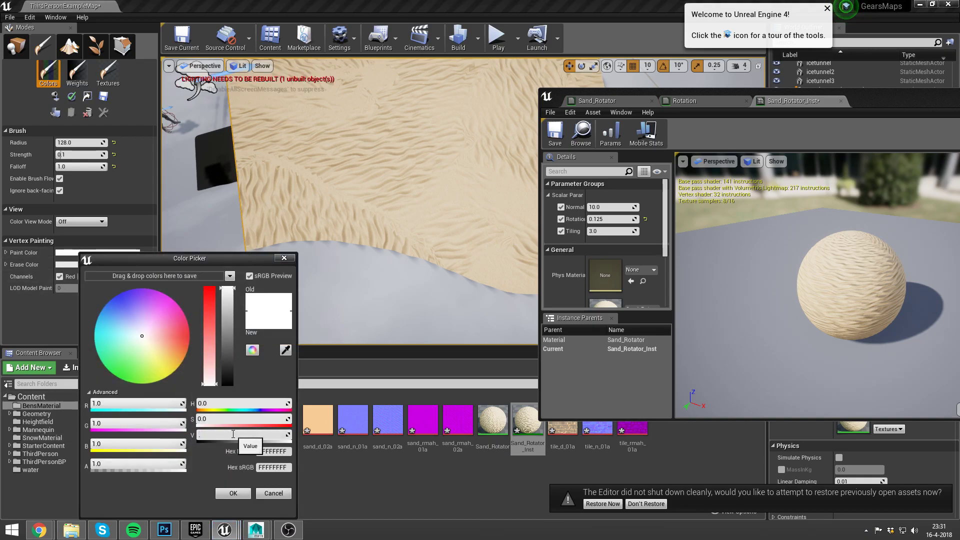
type(".85")
key("Return")
left_click(233, 493)
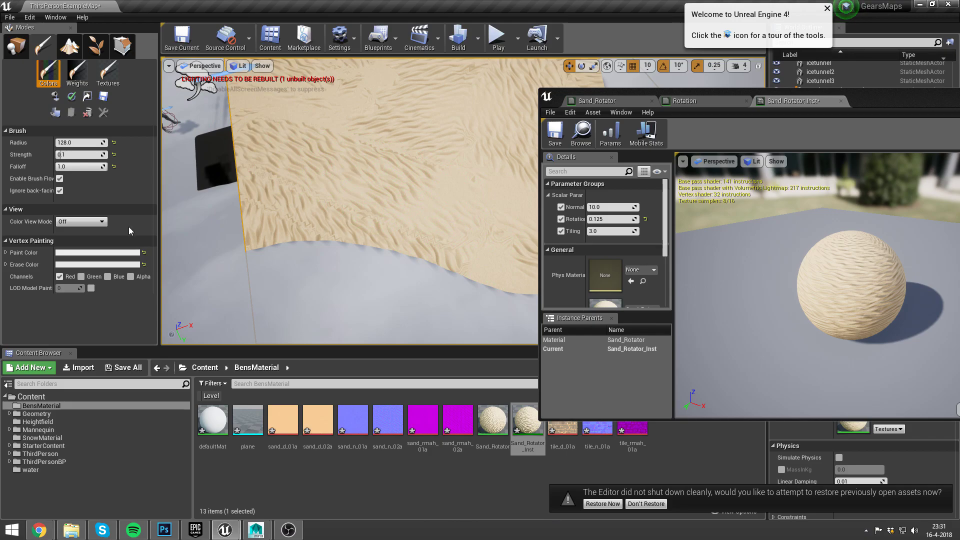
- Raise the erase colour to 0.9 grey and the paint colour to 0.95 grey
left_click(80, 252)
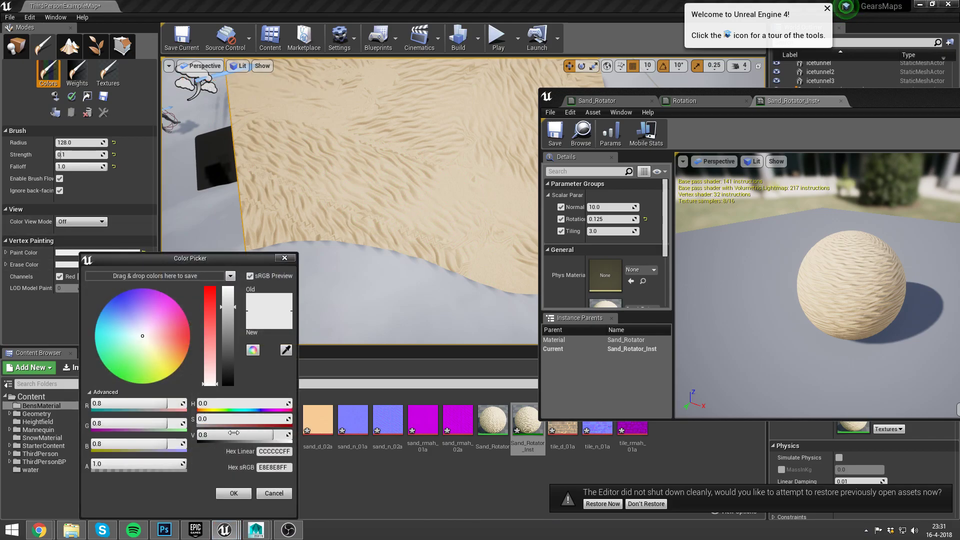
left_click(234, 432)
type("0.9")
key("Return")
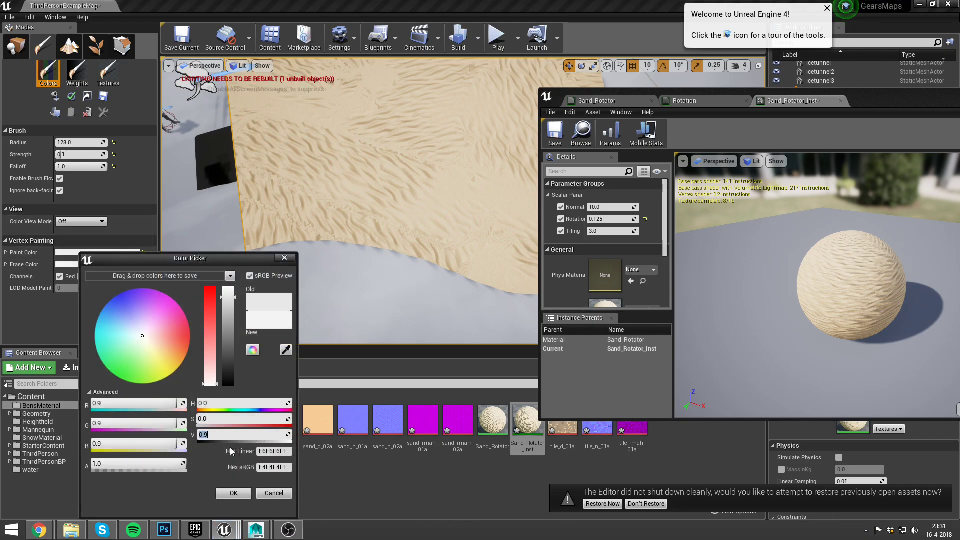
left_click(225, 492)
left_click(99, 254)
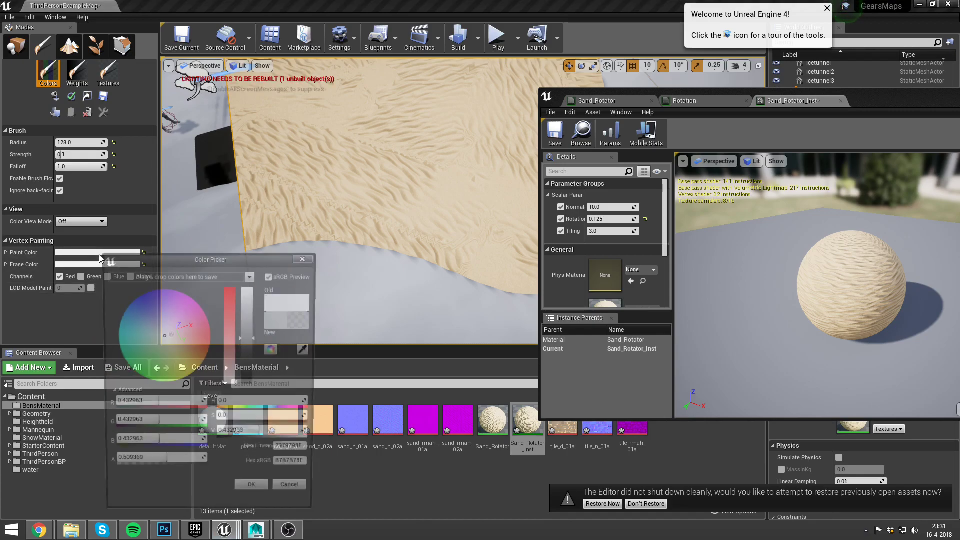
left_click(259, 433)
type("0.95")
key("Return")
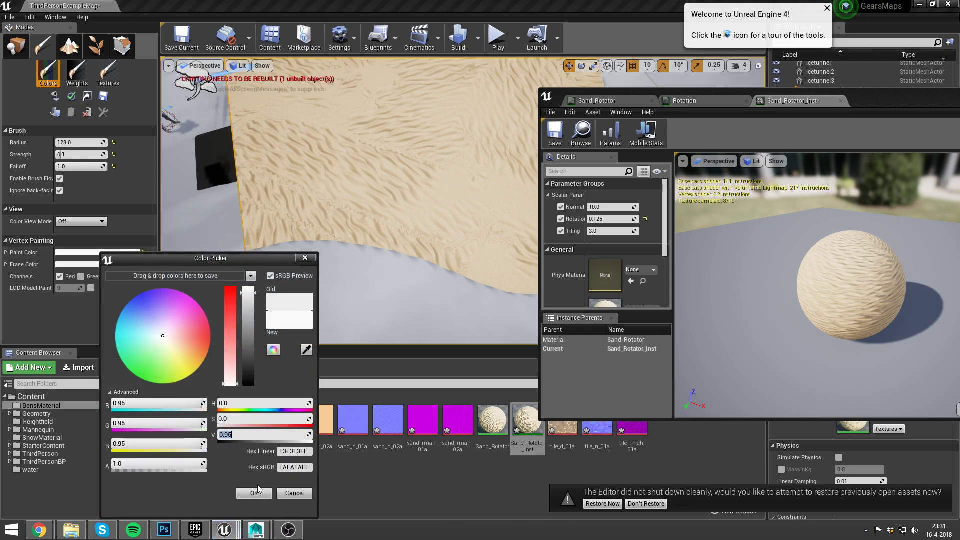
left_click(254, 494)
- Paint two near-white strokes across the middle of the sand plane and orbit closer
left_click_drag(242, 110, 445, 190)
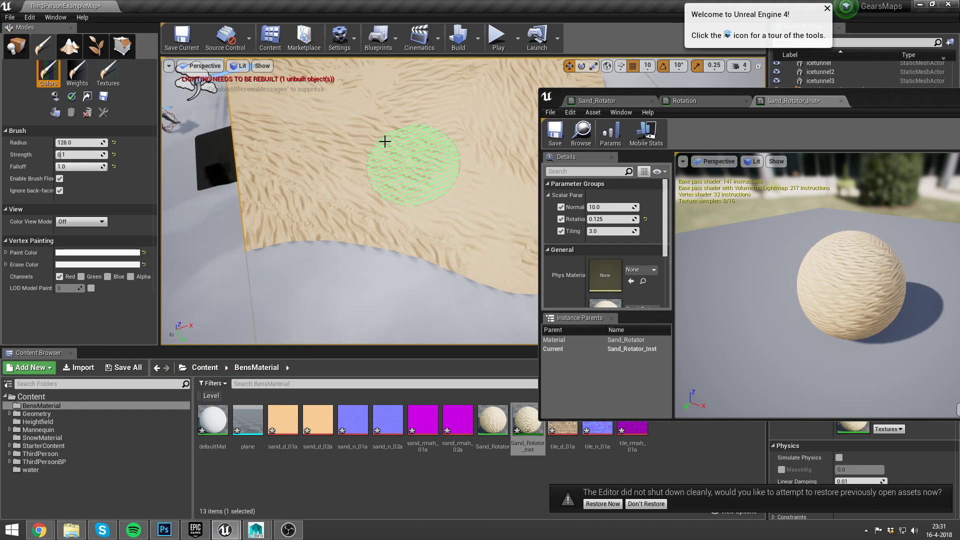
mouse_move(384, 141)
left_mouse_down()
mouse_move(332, 96)
mouse_move(432, 139)
left_mouse_up()
mouse_move(500, 204)
right_mouse_down()
mouse_move(505, 190)
mouse_move(450, 128)
right_mouse_up()
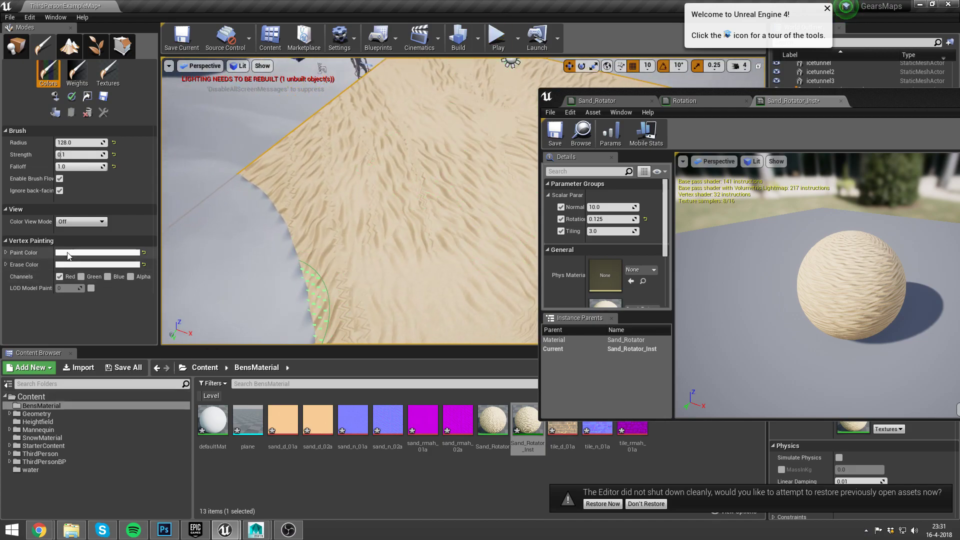
- Set the paint colour brightness to 0.94 grey
left_click(97, 253)
left_click(215, 436)
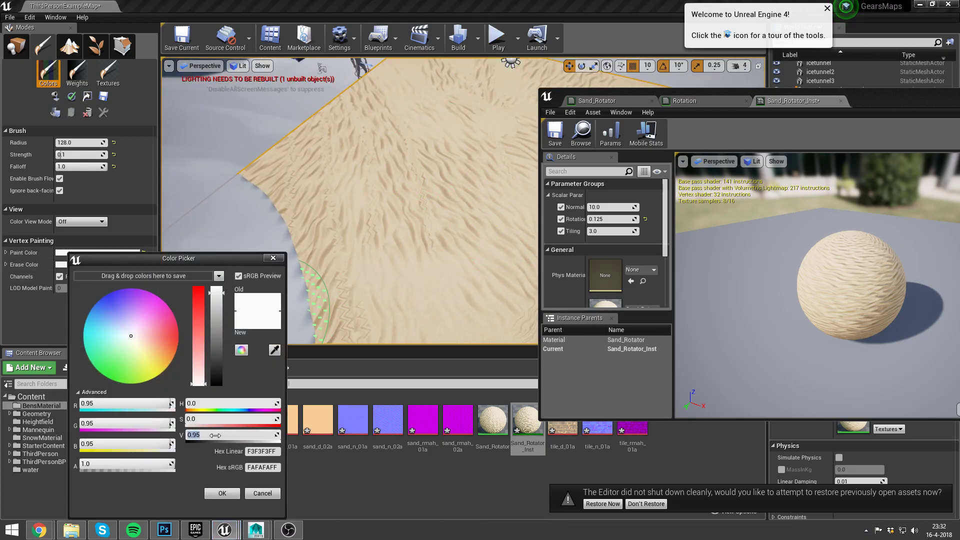
type("0.94")
key("Return")
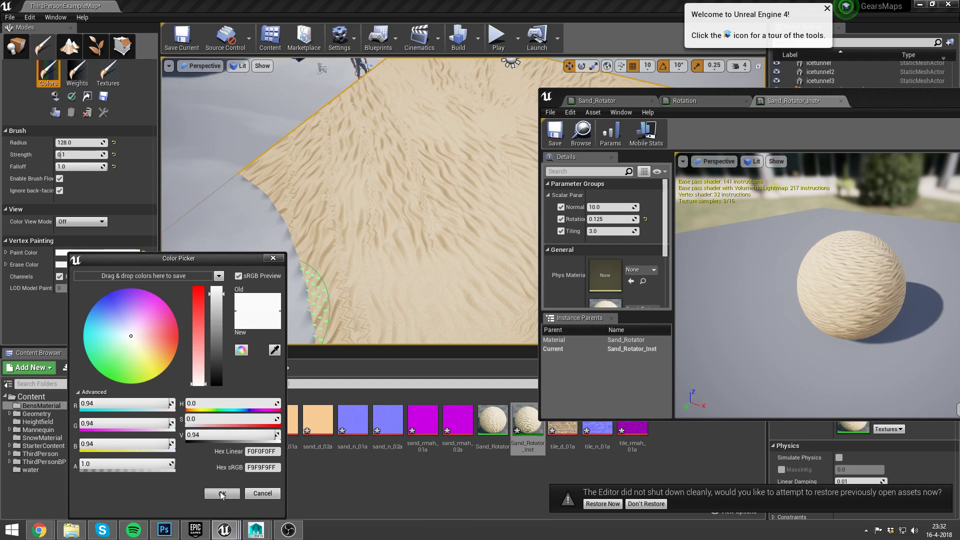
left_click(222, 493)
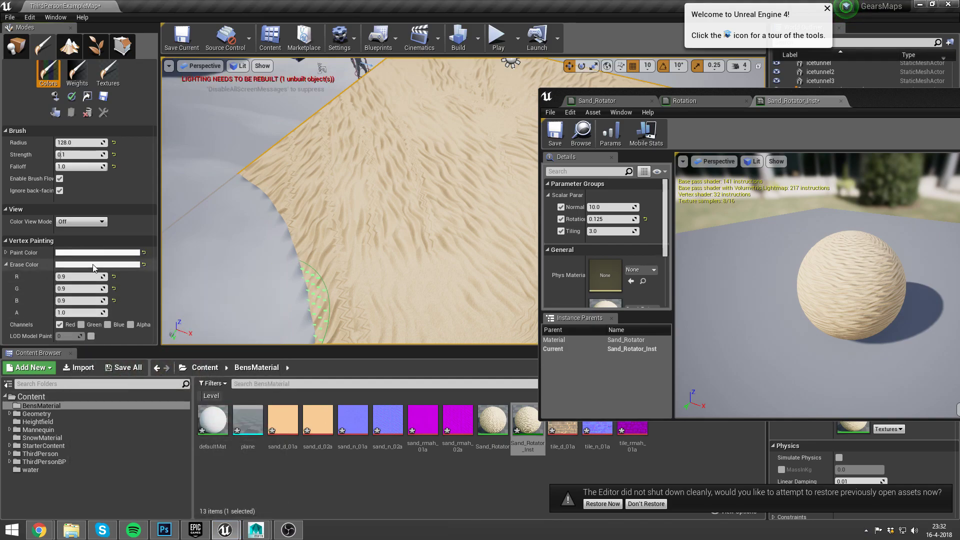
- Set the erase colour brightness to 0.92 grey
left_click(98, 265)
left_click(236, 435)
key("Home")
key("Delete")
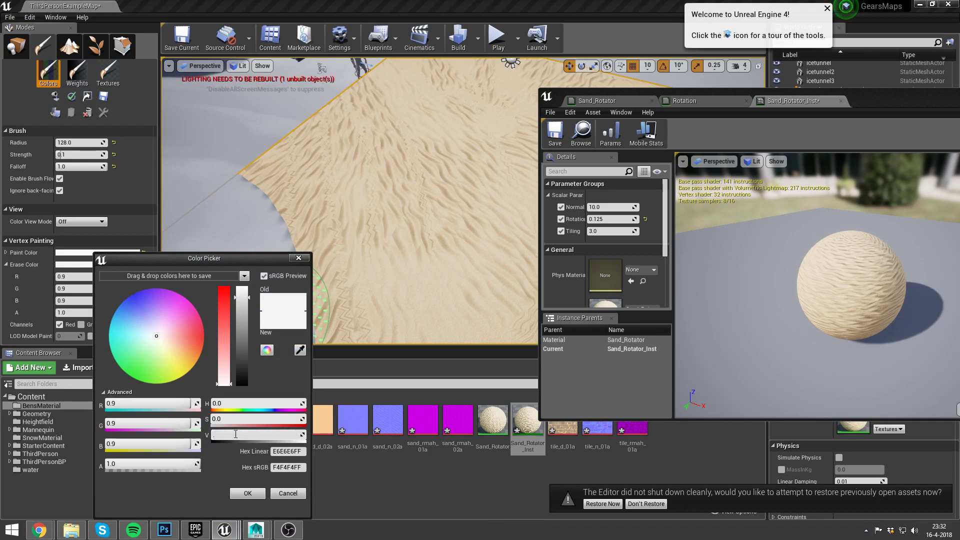
type("92")
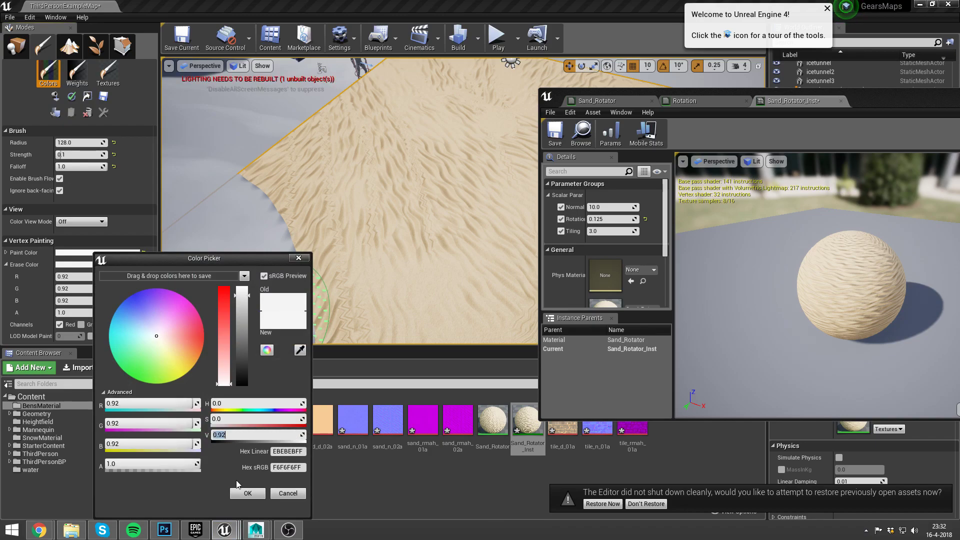
left_click(245, 494)
right_click_drag(311, 210, 311, 210)
type("64")
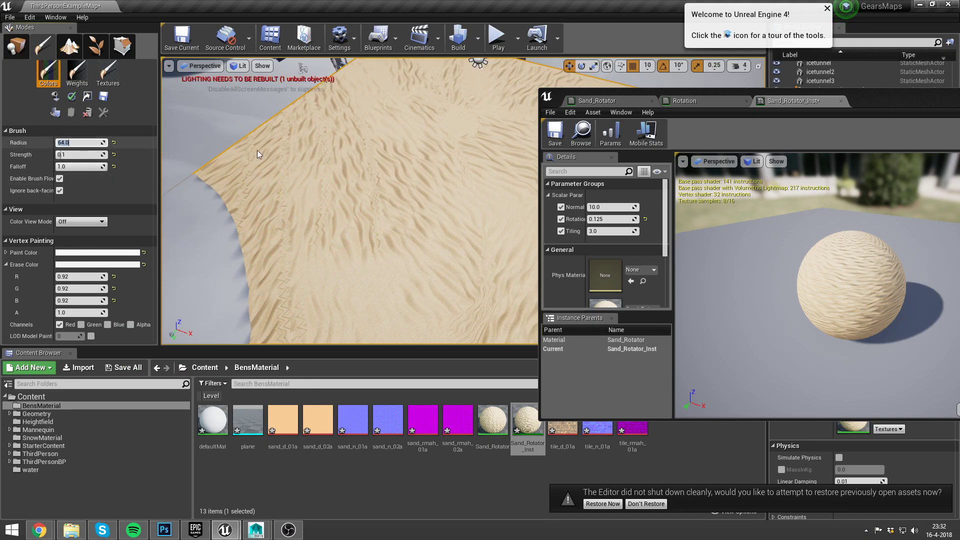
- Commit a brush radius of 64 and set brush strength to 0.05
key("Return")
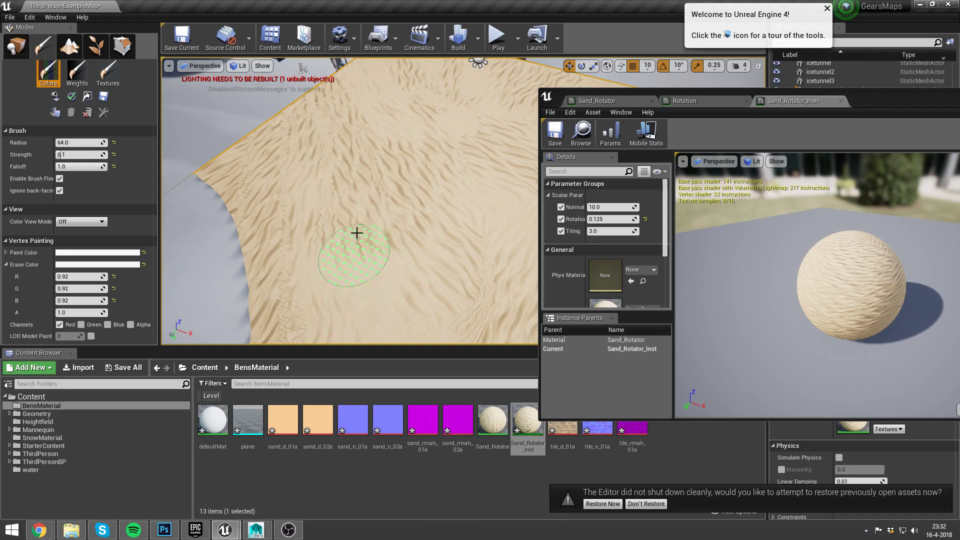
left_click(83, 157)
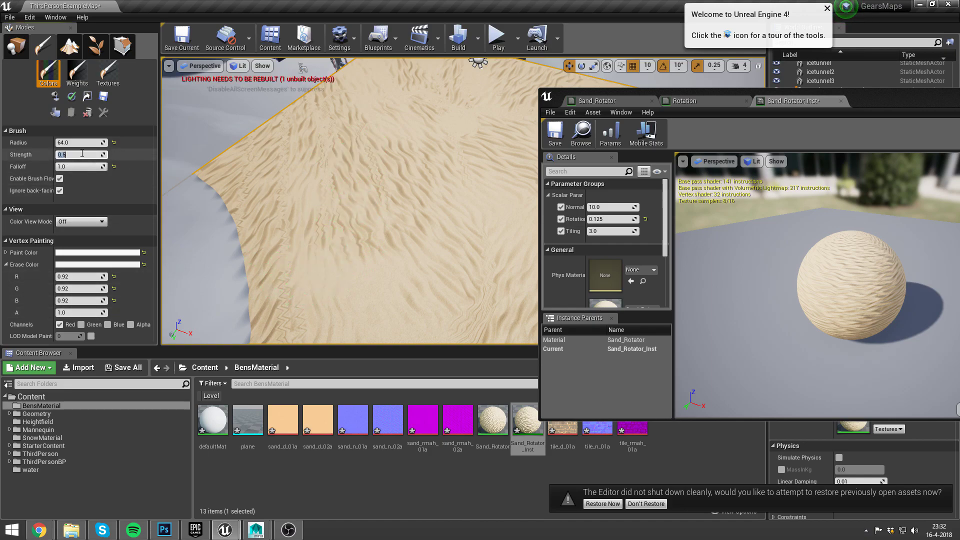
type("0")
key("Return")
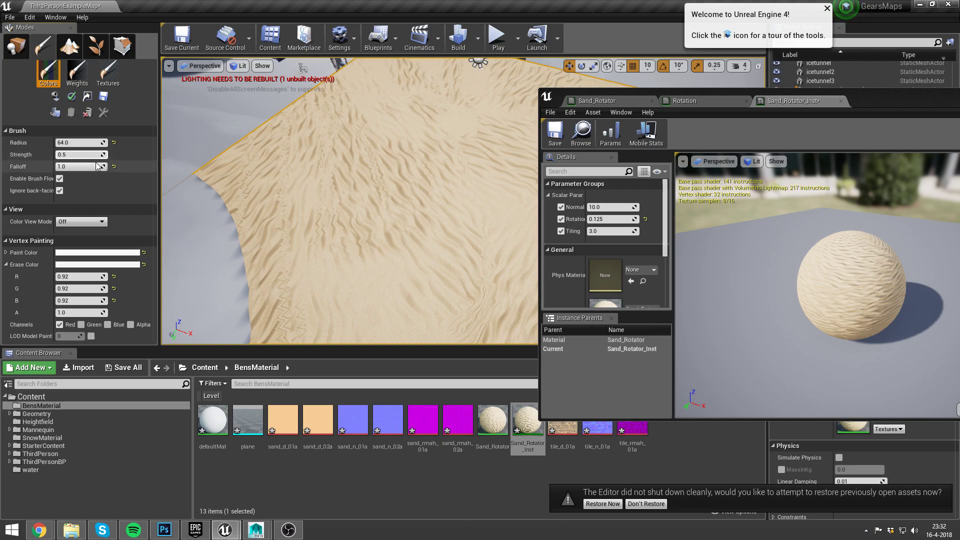
type("0.05")
key("Return")
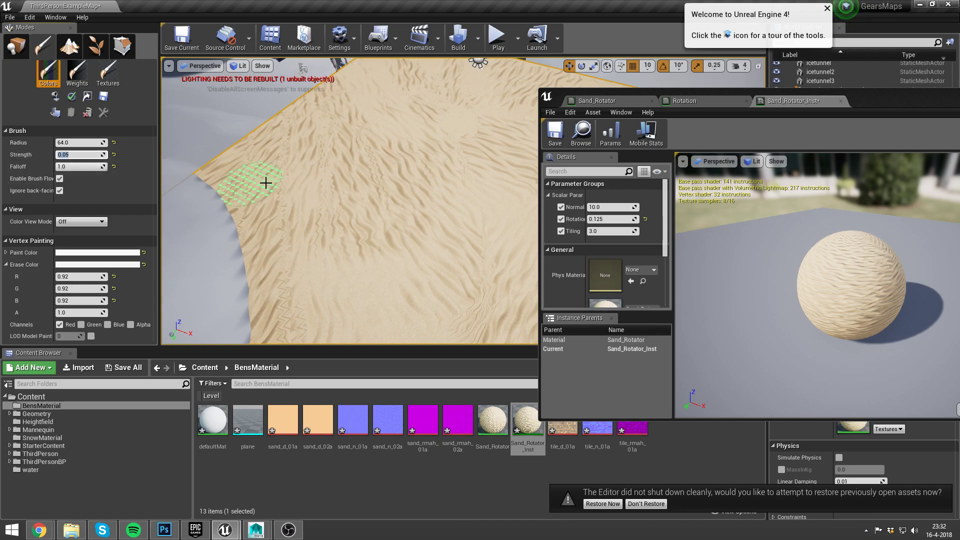
- Paint a faint red-channel stroke on the lower sand plane, then disable the Red channel
left_click_drag(353, 125, 379, 206)
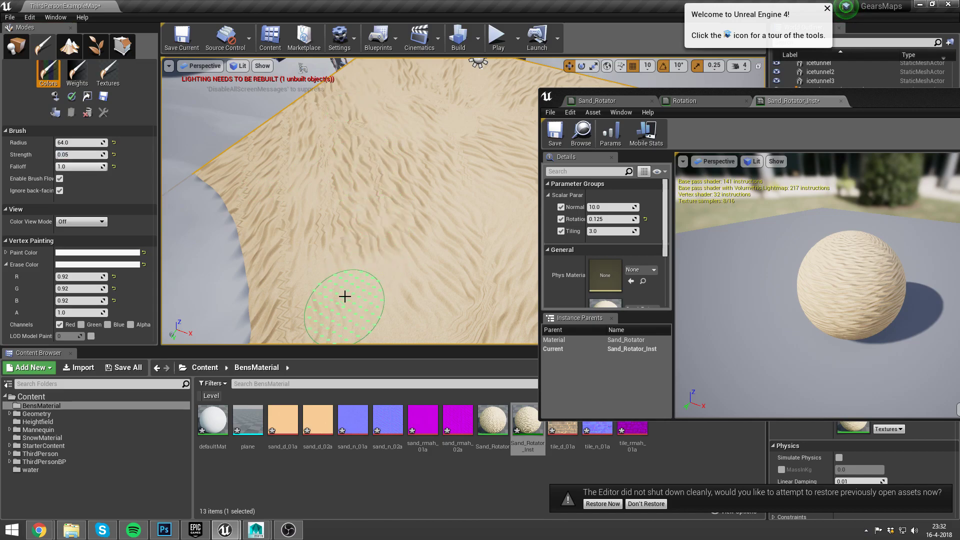
scroll(343, 293, "down", 5)
right_click_drag(199, 184, 215, 210)
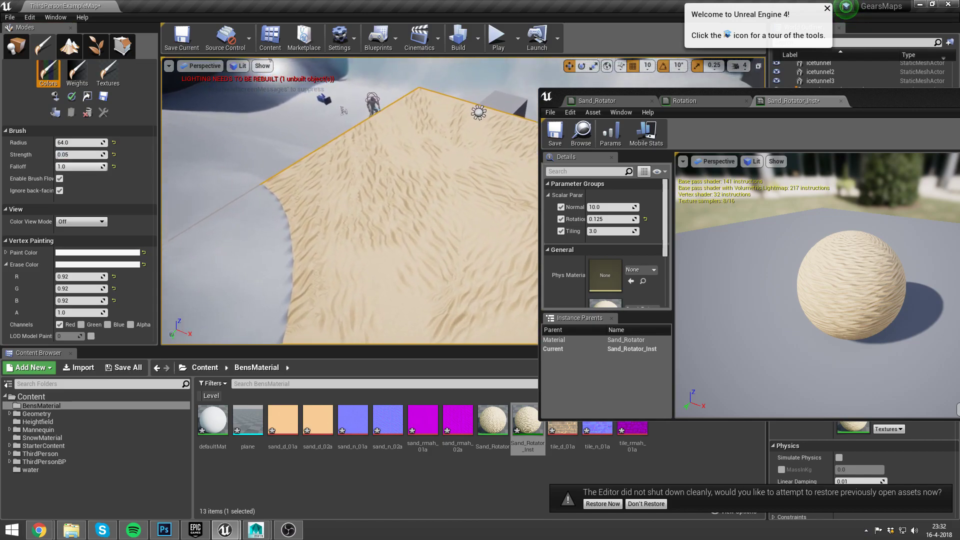
left_click(81, 324)
- Switch painting to the Green channel, reset paint and erase colours, and paint soft green strokes
left_click(145, 265)
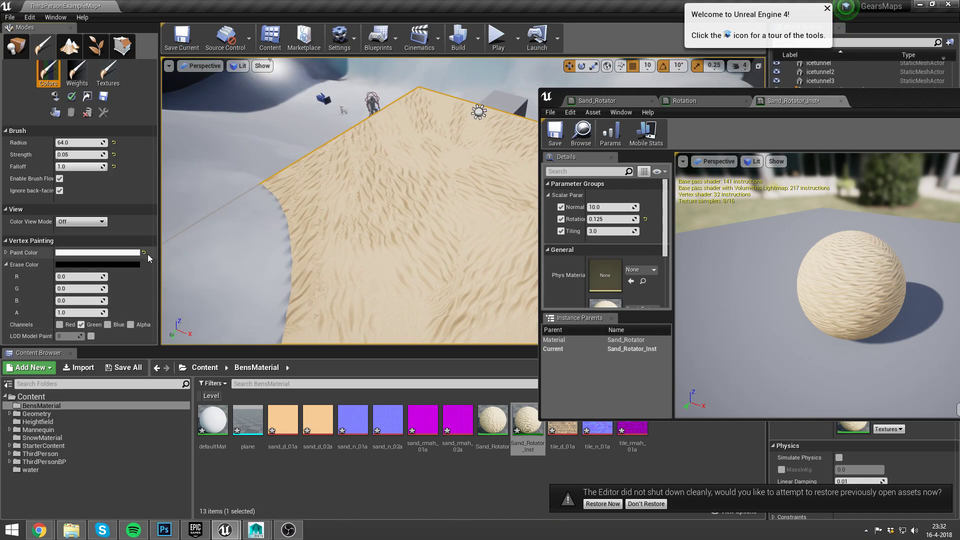
left_click(144, 253)
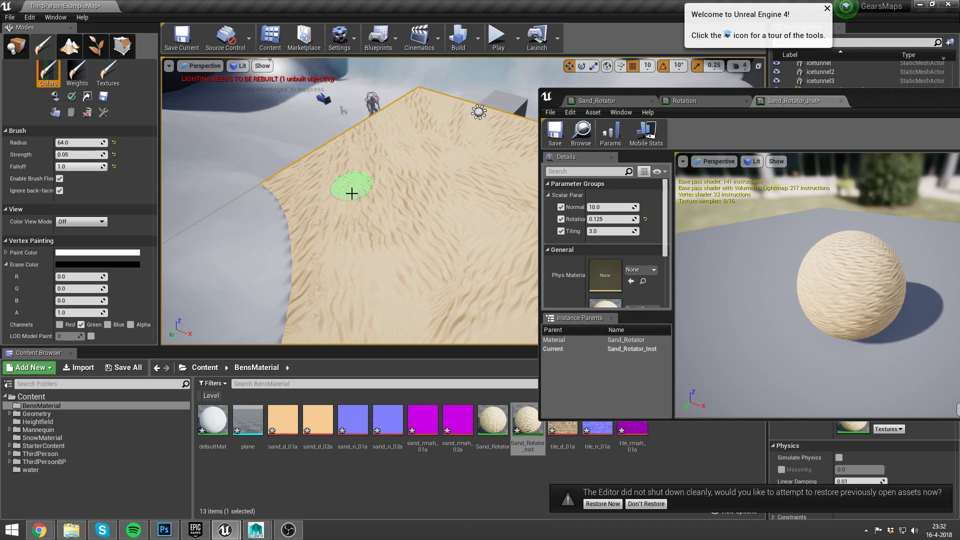
right_click_drag(393, 238, 307, 306)
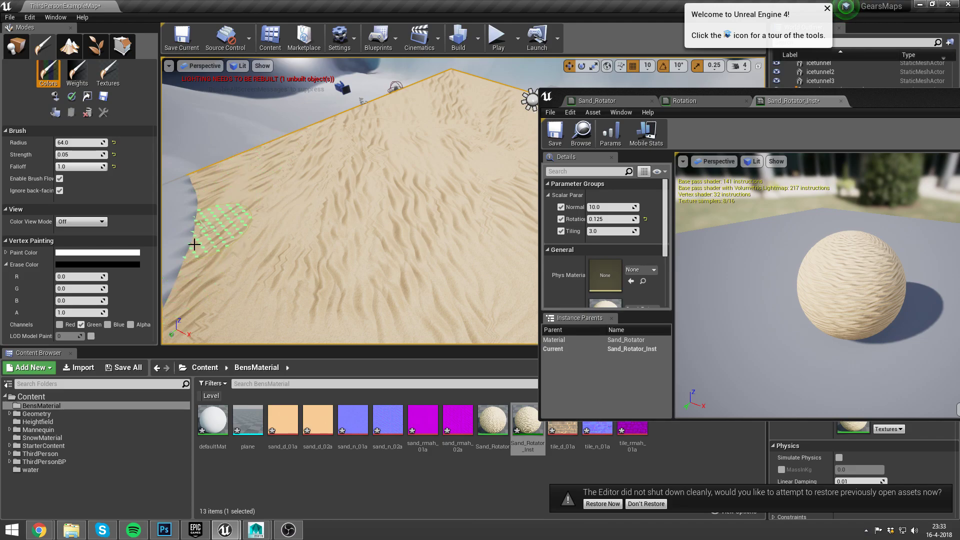
right_click_drag(269, 242, 297, 220)
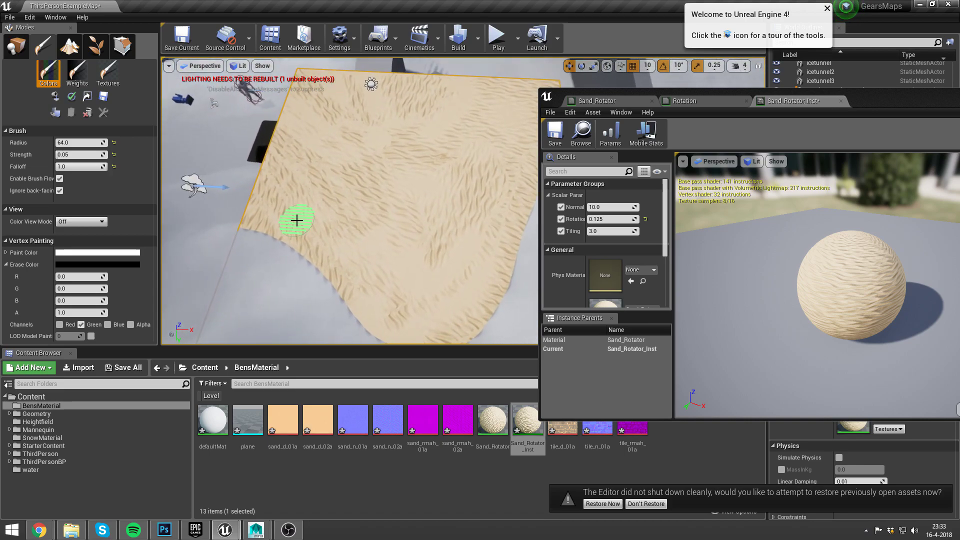
- Enter Rotation 0.25, then adjust it to -0.330952 and Normal to 2.790189
left_click(611, 219)
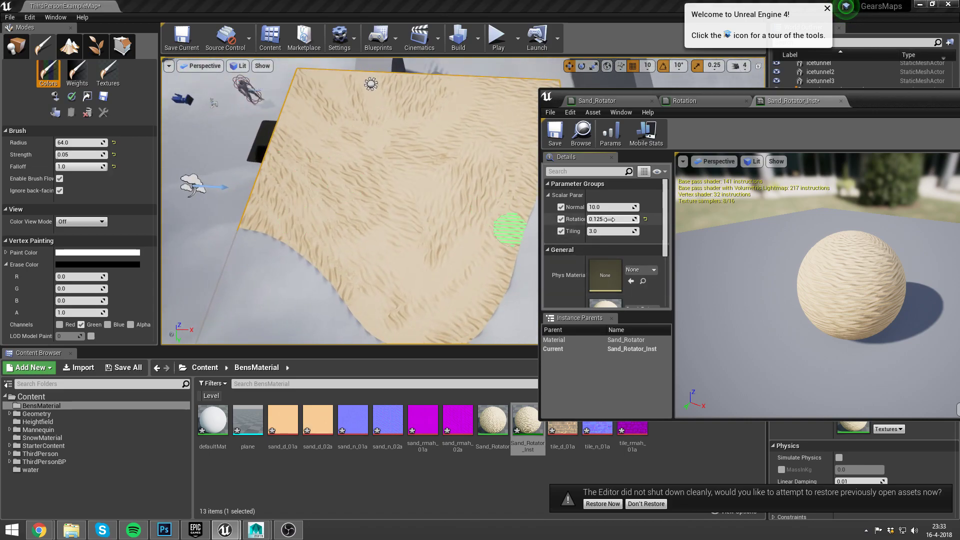
type("0.25")
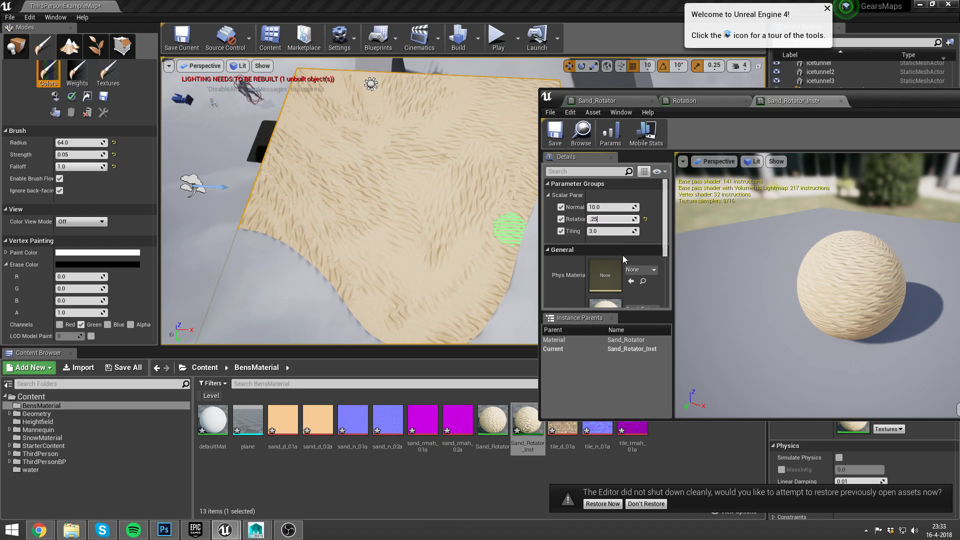
key("Return")
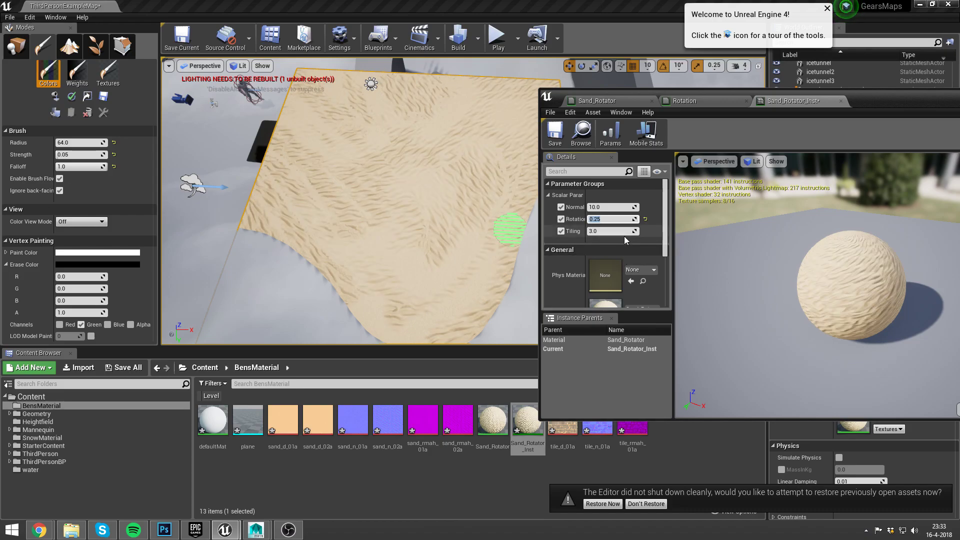
key("Return")
mouse_move(635, 218)
left_mouse_down()
mouse_move(595, 218)
mouse_move(623, 207)
mouse_move(613, 207)
left_mouse_up()
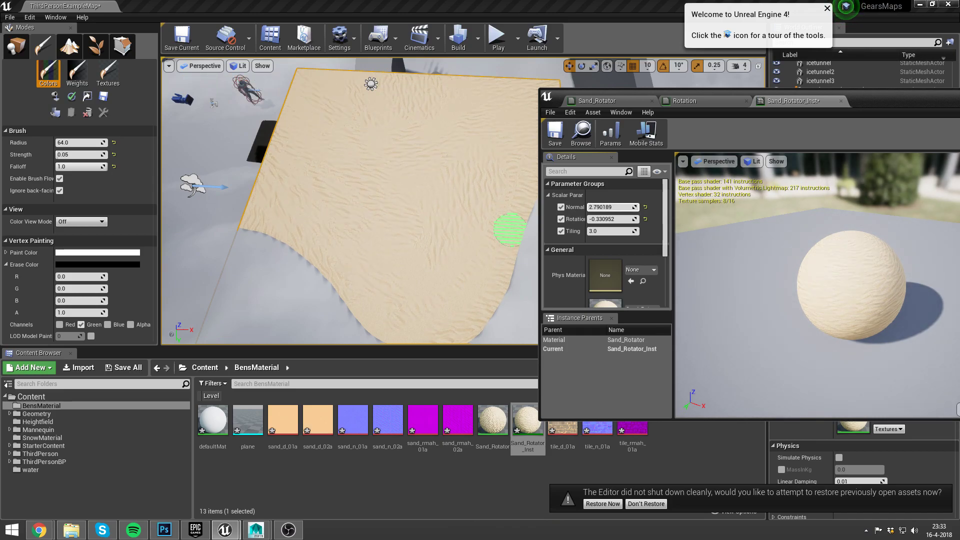
- Set Normal to 10 and drag Tiling down to 1.632501
left_click(619, 207)
type("3")
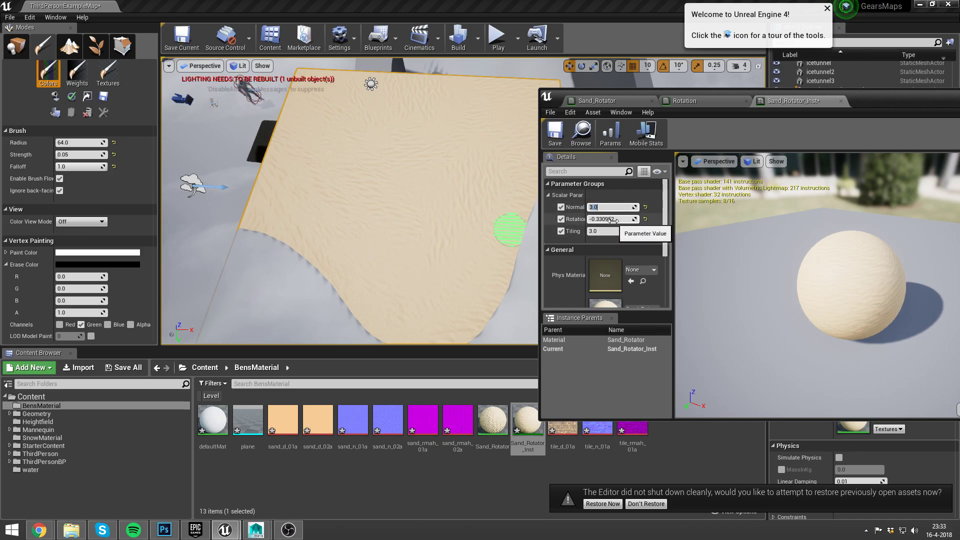
type("10")
key("Return")
mouse_move(609, 229)
left_mouse_down()
mouse_move(623, 229)
mouse_move(591, 231)
left_mouse_up()
- Retype Normal as 4, then settle on 6, and inspect the sand plane
left_click(611, 206)
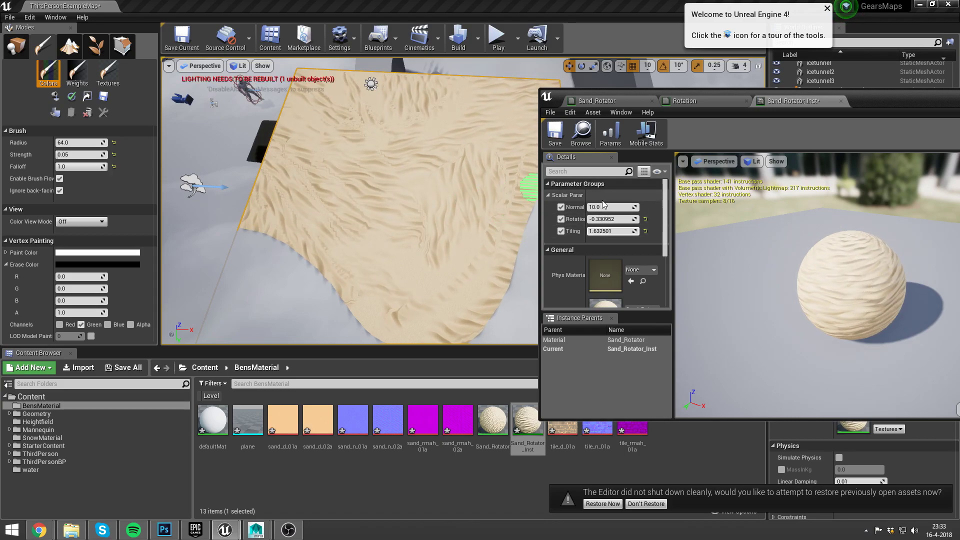
type("4")
key("Return")
left_click_drag(350, 210, 350, 180)
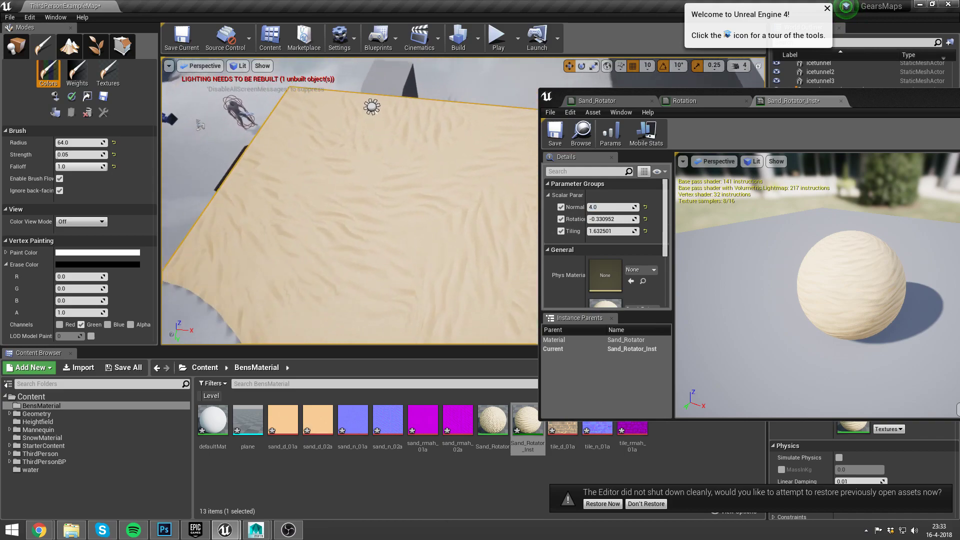
left_click(610, 207)
type("6")
key("Return")
right_click_drag(399, 215, 399, 215)
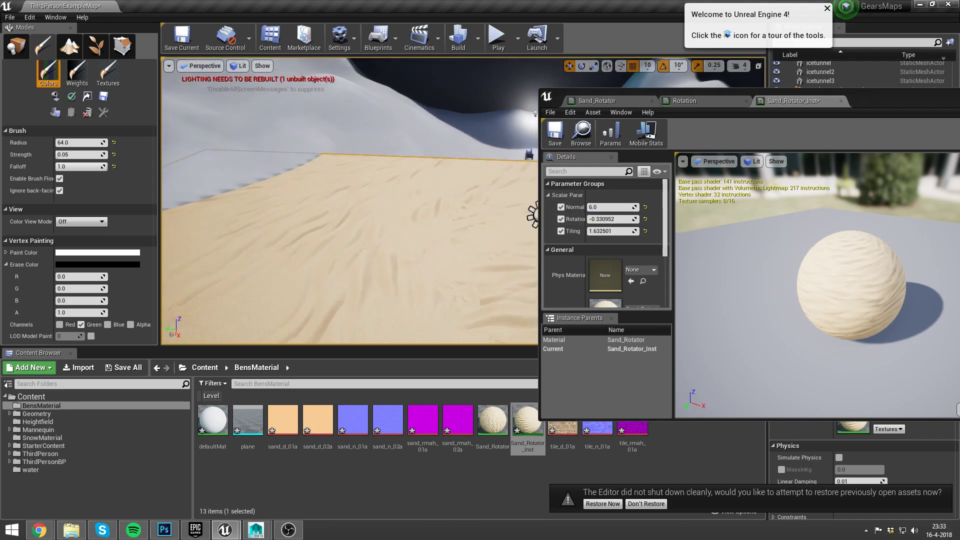
right_click_drag(211, 264, 212, 264)
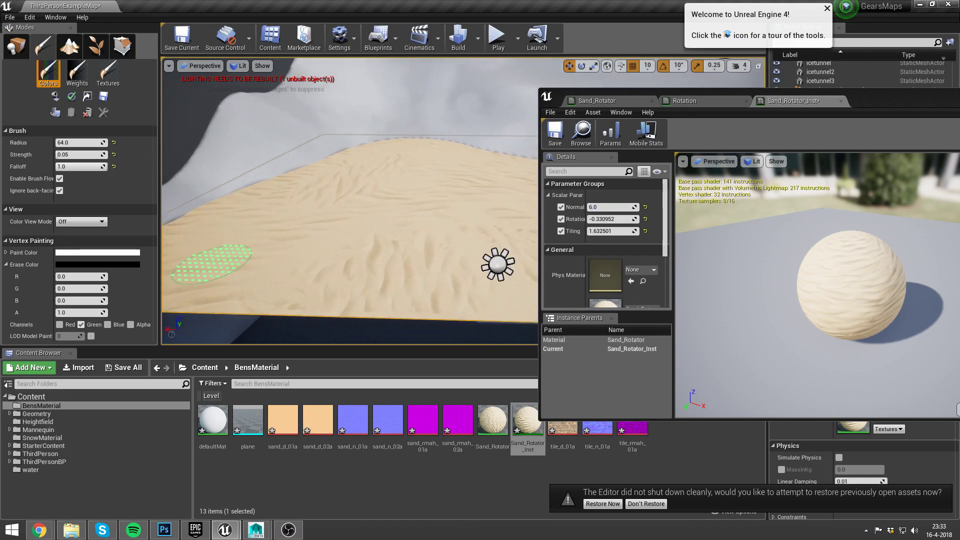